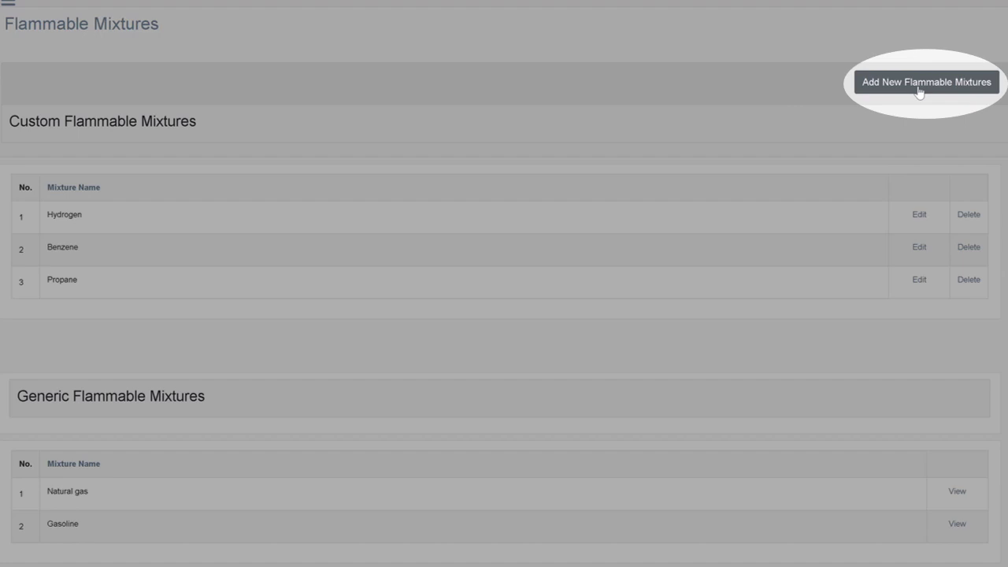
# Create a new custom flammable mixture and name it Crude Oil.
pyautogui.click(919, 87)
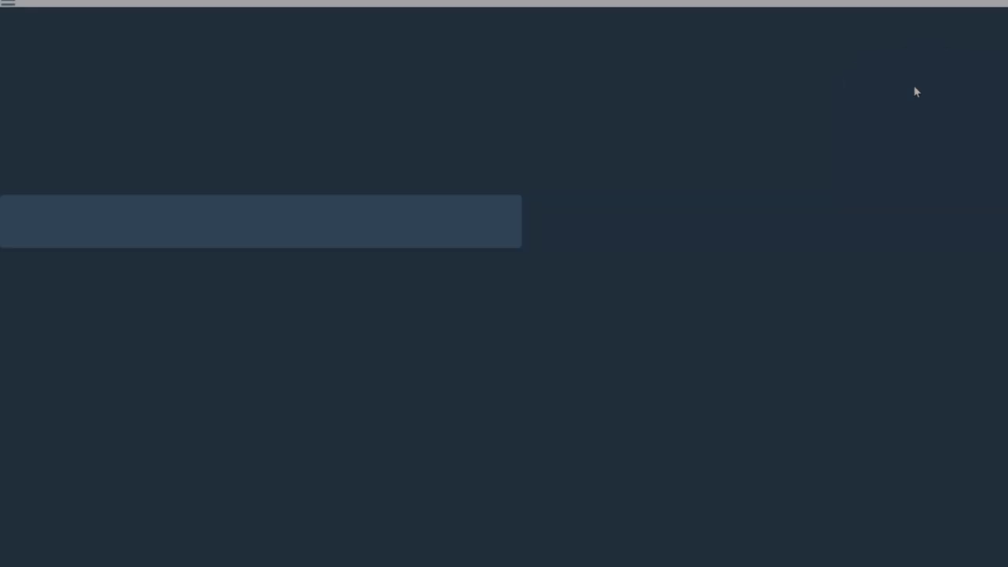
pyautogui.click(213, 224)
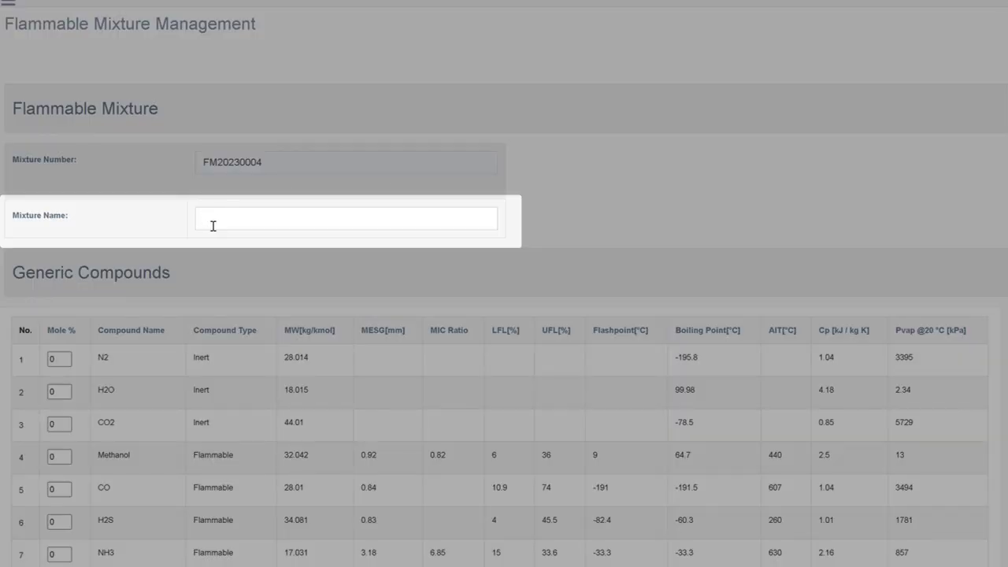
pyautogui.write('Crude')
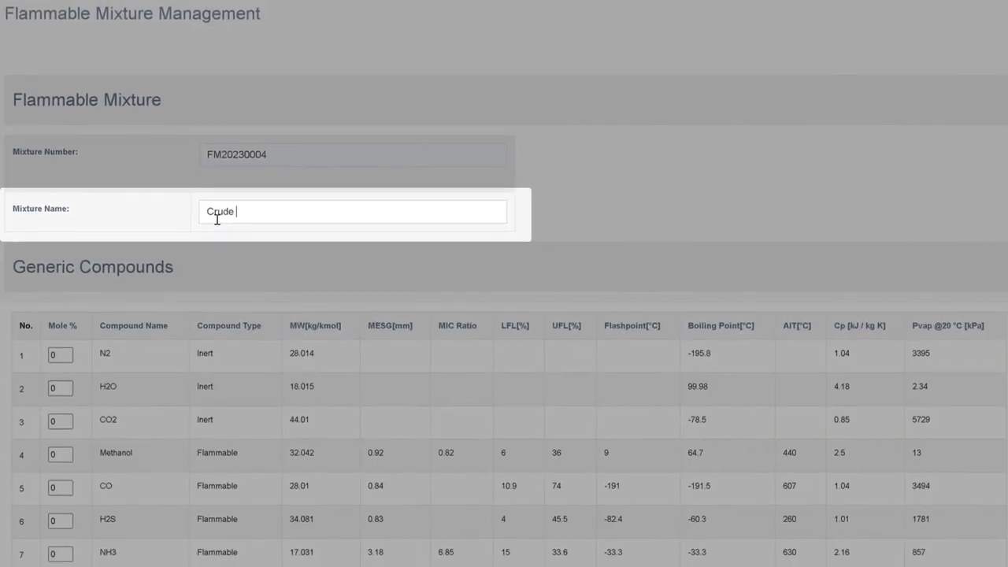
pyautogui.write(' Oil')
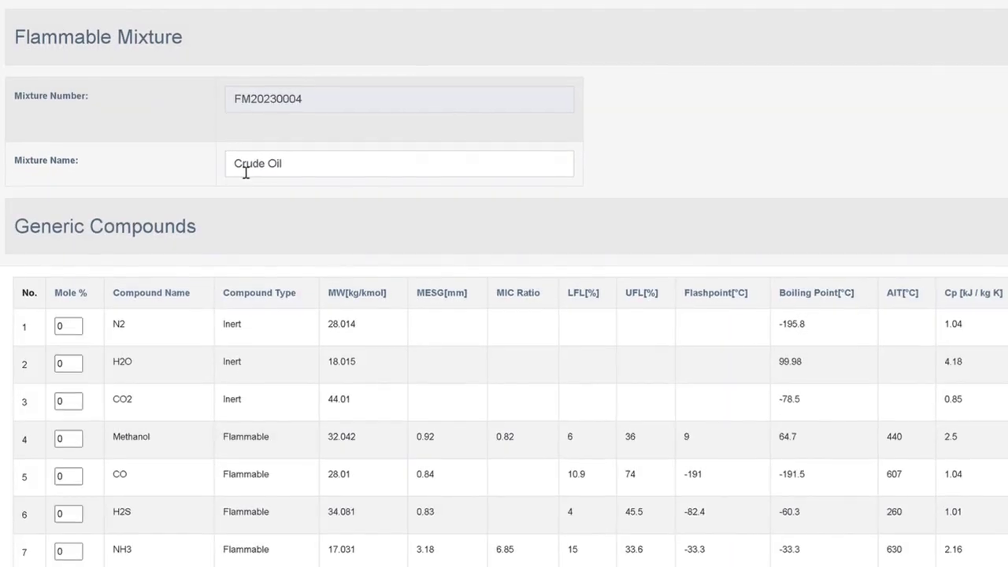
# Set the mole percentage of Ethane to .03 and of Propane to .43 in the generic compounds.
pyautogui.scroll(-3, 112, 376)
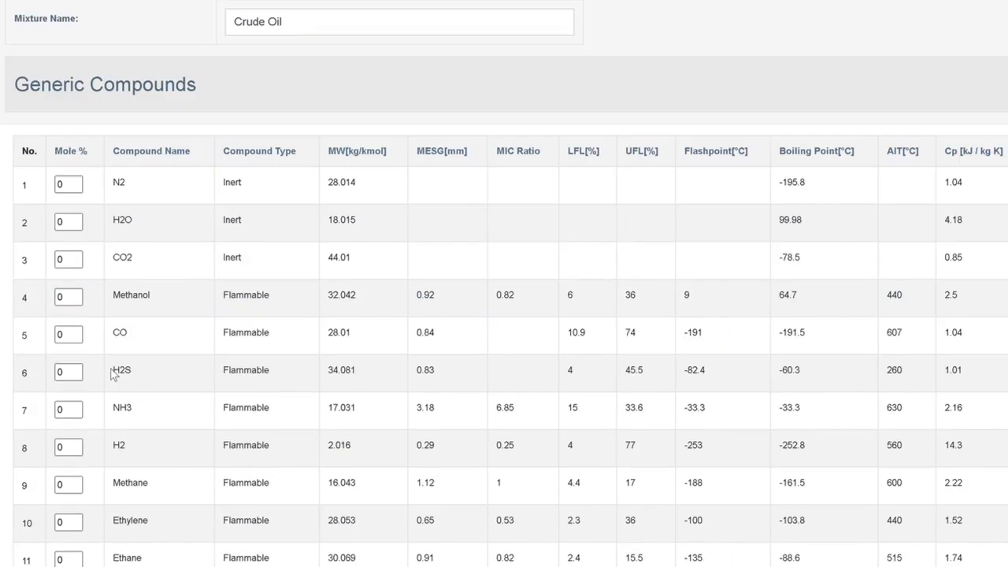
pyautogui.scroll(-1, 113, 375)
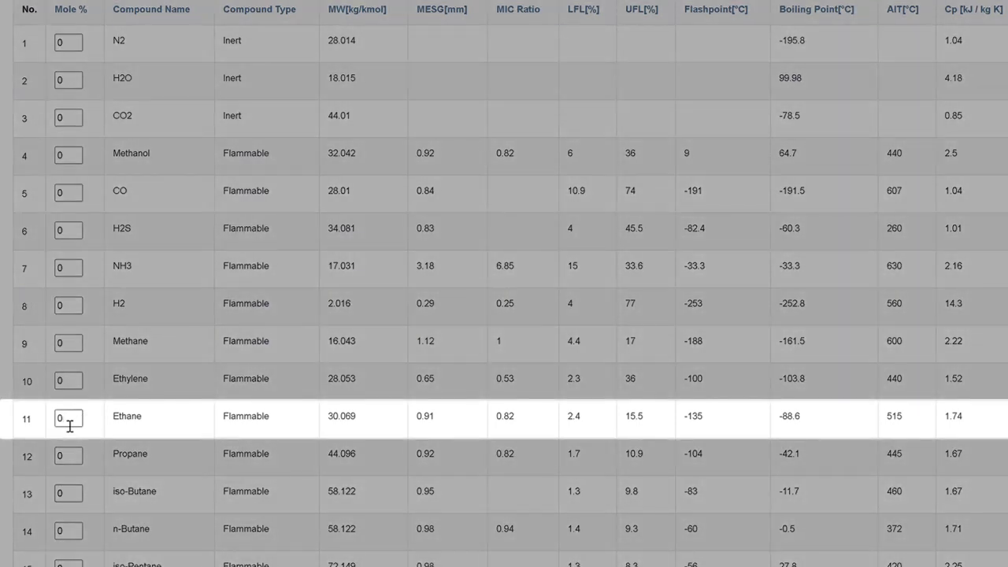
pyautogui.click(70, 425)
pyautogui.press('BackSpace')
pyautogui.write('.03')
pyautogui.click(69, 463)
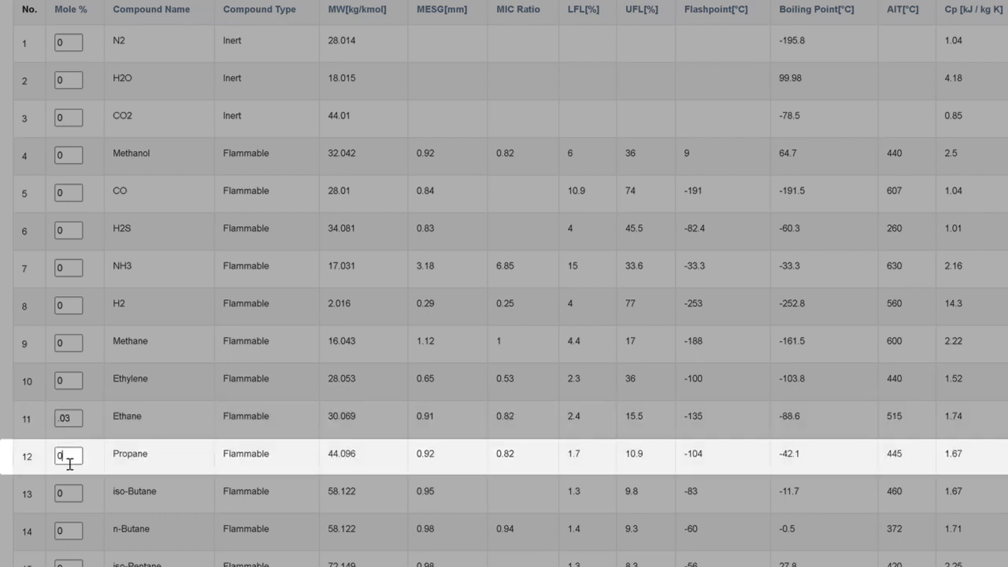
pyautogui.press('BackSpace')
pyautogui.write('.43')
# Set the mole percentage of n-Butane to 3.78 and of n-Pentane to 17.03.
pyautogui.scroll(-3, 70, 465)
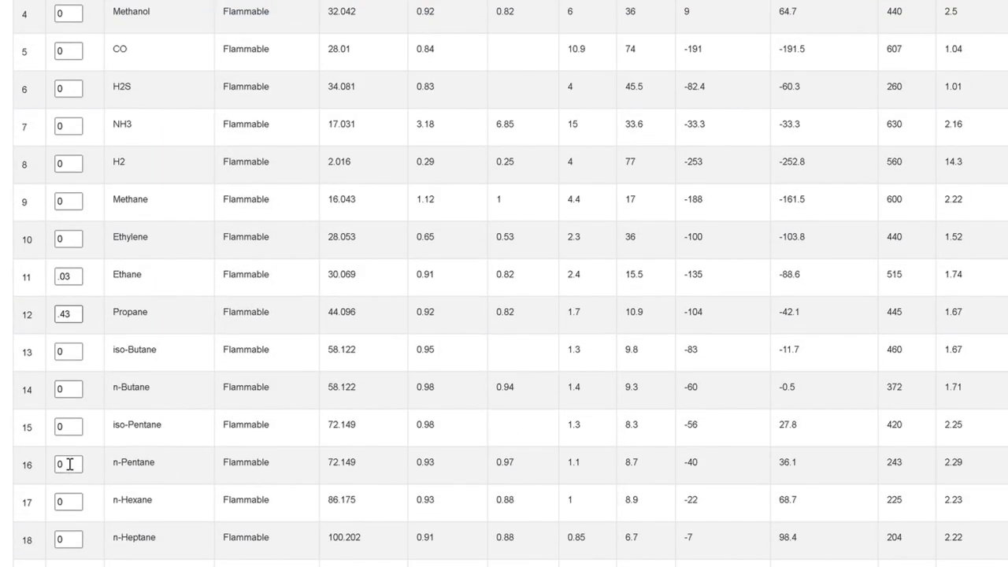
pyautogui.click(78, 394)
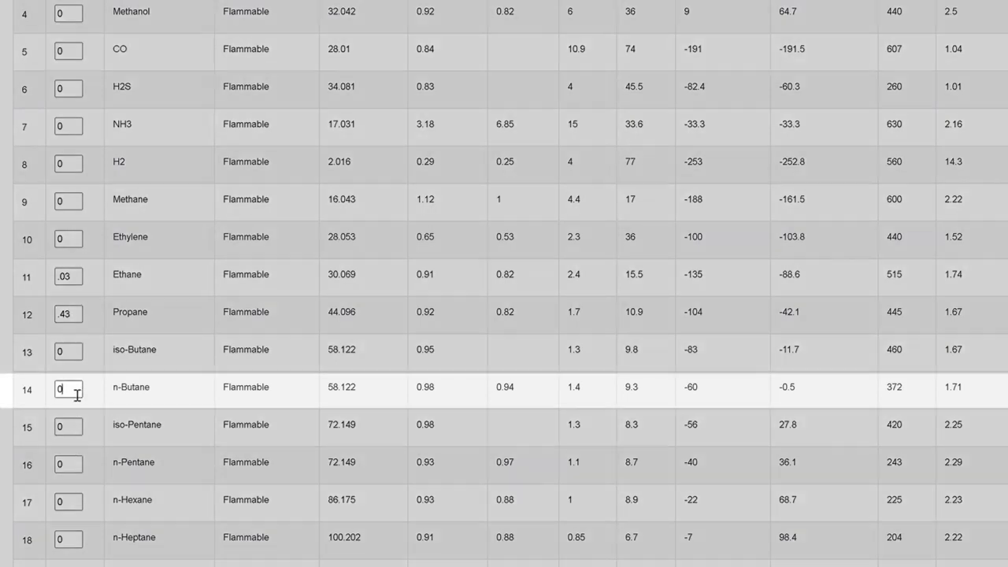
pyautogui.press('BackSpace')
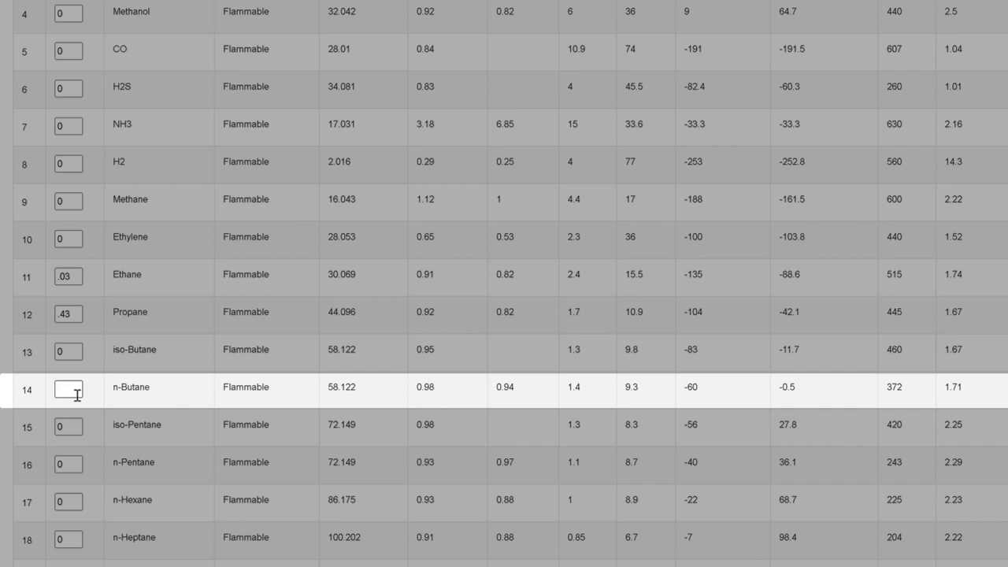
pyautogui.write('3.78')
pyautogui.click(77, 472)
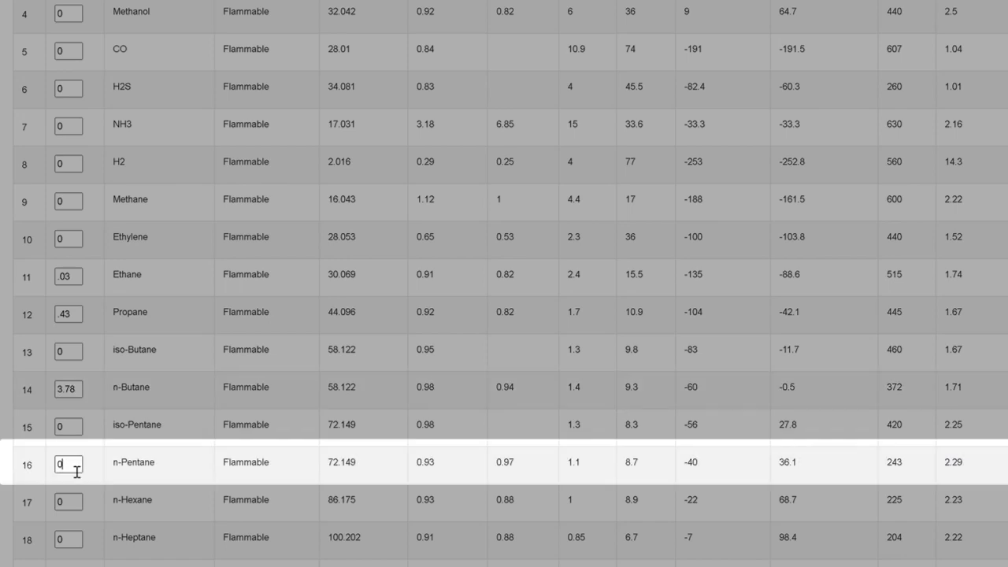
pyautogui.press('BackSpace')
pyautogui.write('17.03')
# Set the mole percentage of n-Hexane to 11.84 and of n-Heptane to 13.29.
pyautogui.click(76, 504)
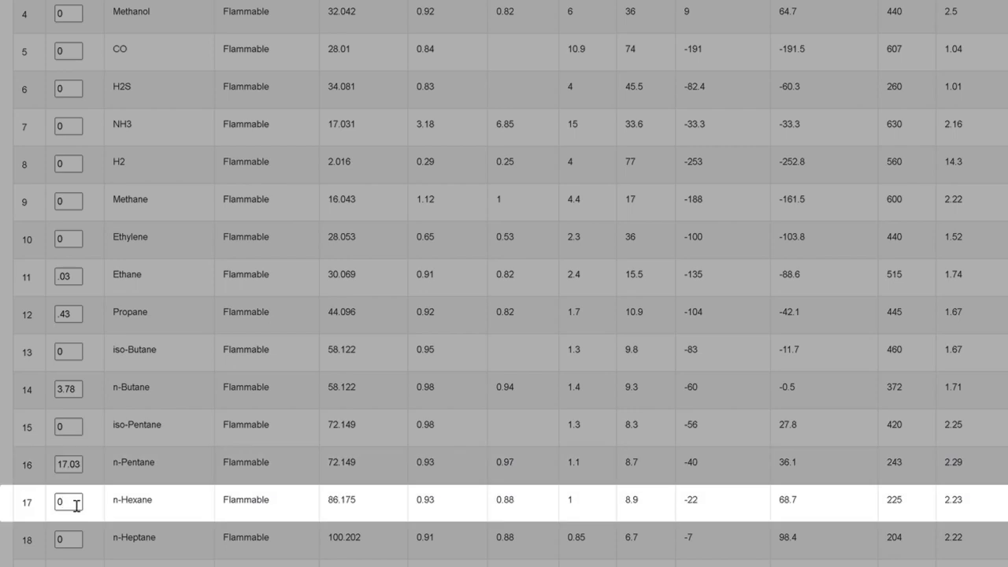
pyautogui.press('BackSpace')
pyautogui.write('11.84')
pyautogui.scroll(-1, 82, 504)
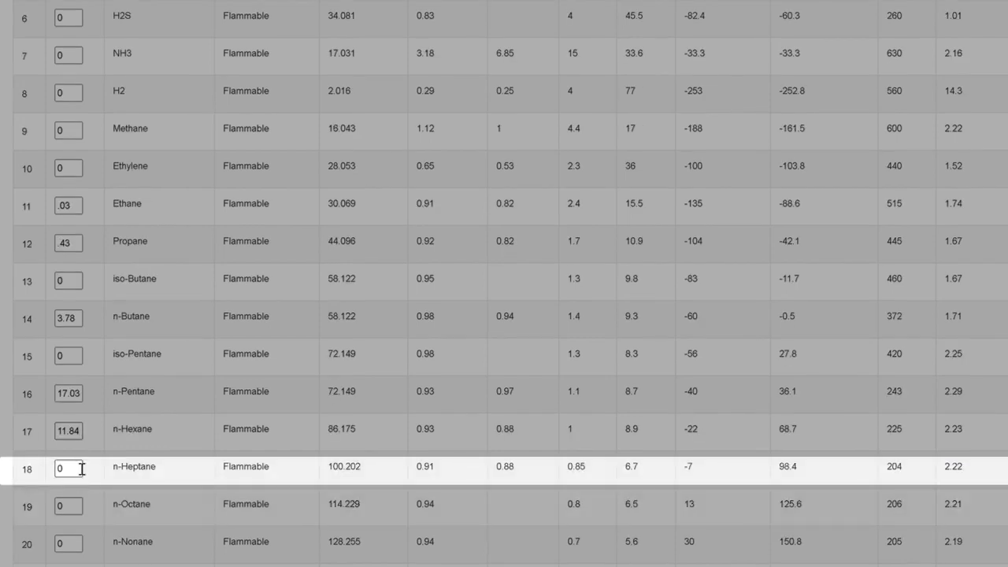
pyautogui.click(79, 471)
pyautogui.press('BackSpace')
pyautogui.write('13.29')
# Set the mole percentage of n-Octane to 13.75.
pyautogui.click(79, 508)
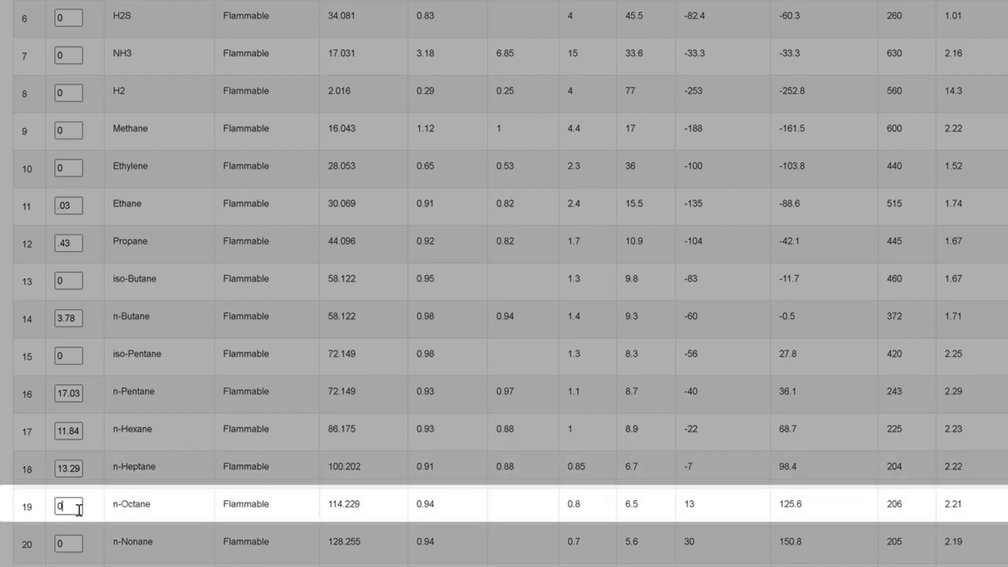
pyautogui.press('BackSpace')
pyautogui.write('8.05')
pyautogui.press('BackSpace')
pyautogui.press('BackSpace')
pyautogui.press('BackSpace')
pyautogui.press('BackSpace')
pyautogui.write('13.7')
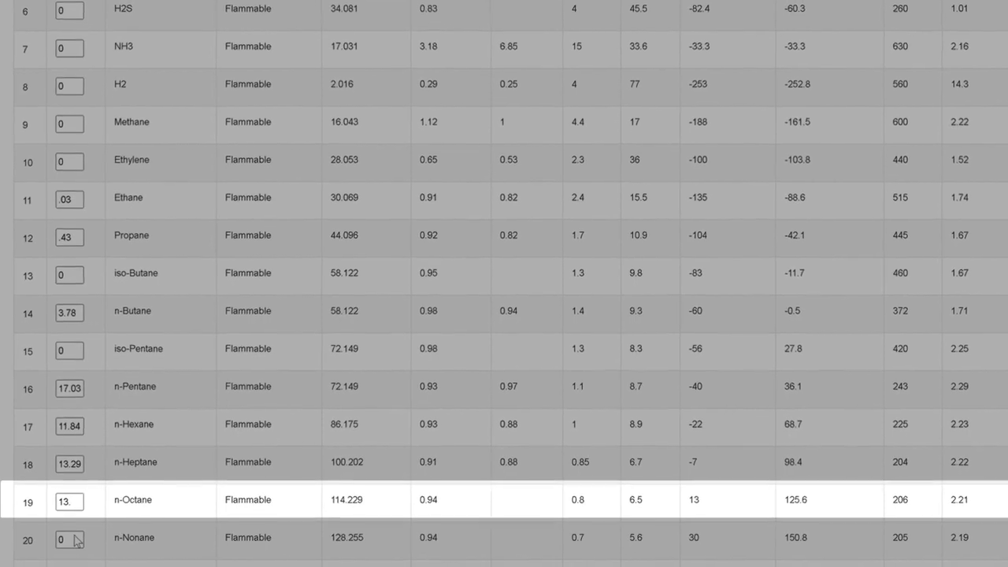
pyautogui.write('5')
# Set the mole percentage of n-Nonane to 8.05 and of n-Decane to 6.13.
pyautogui.click(79, 531)
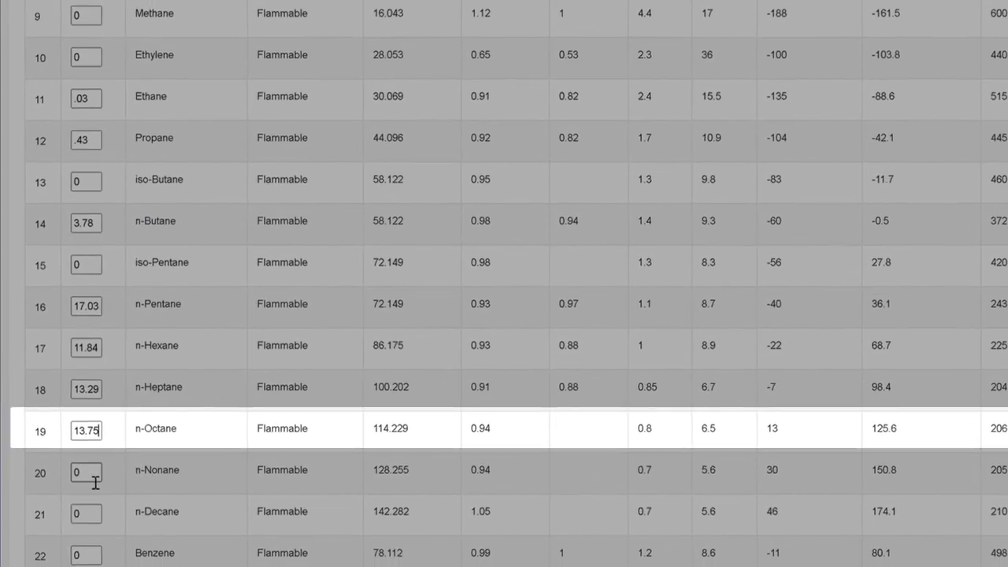
pyautogui.press('BackSpace')
pyautogui.write('8')
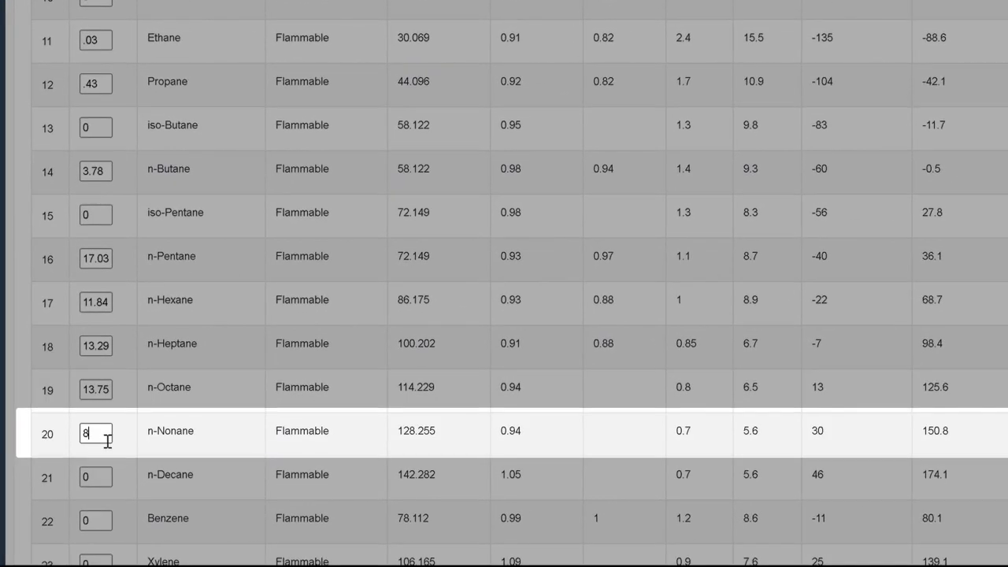
pyautogui.write('.05')
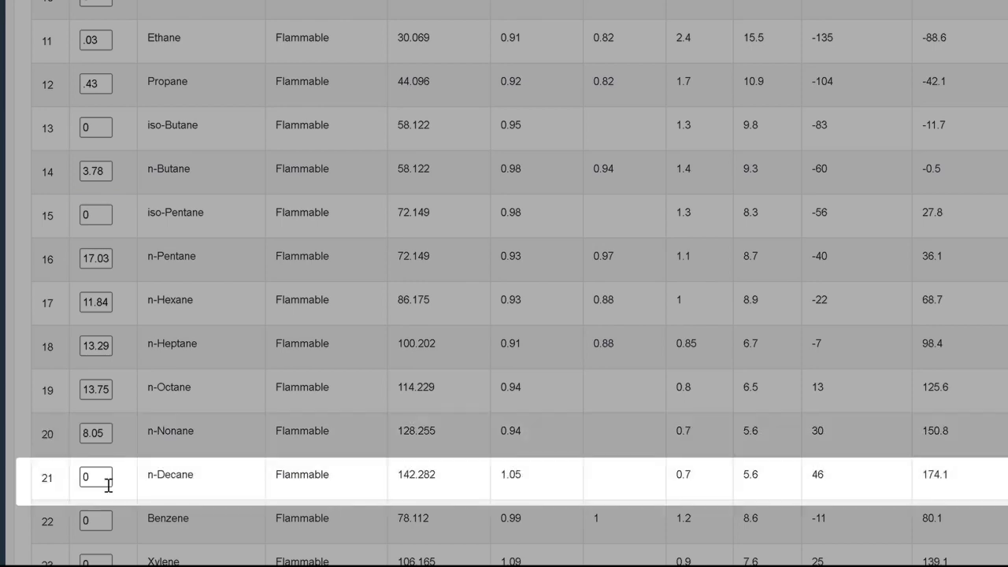
pyautogui.click(97, 478)
pyautogui.press('BackSpace')
pyautogui.write('6.13')
# Set the mole percentage of C11+ to 25.67 in the generic compounds.
pyautogui.scroll(-3, 110, 482)
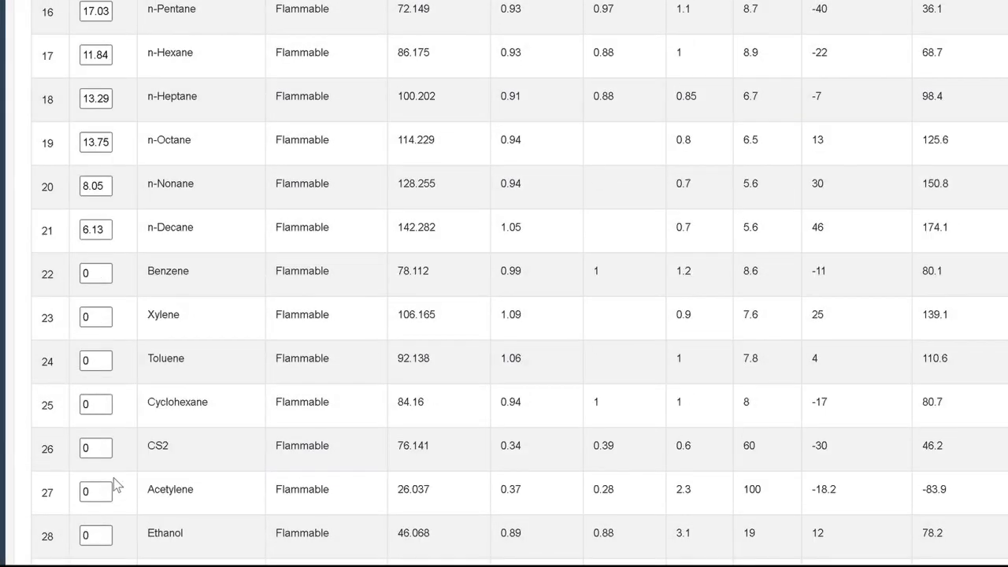
pyautogui.scroll(-6, 113, 478)
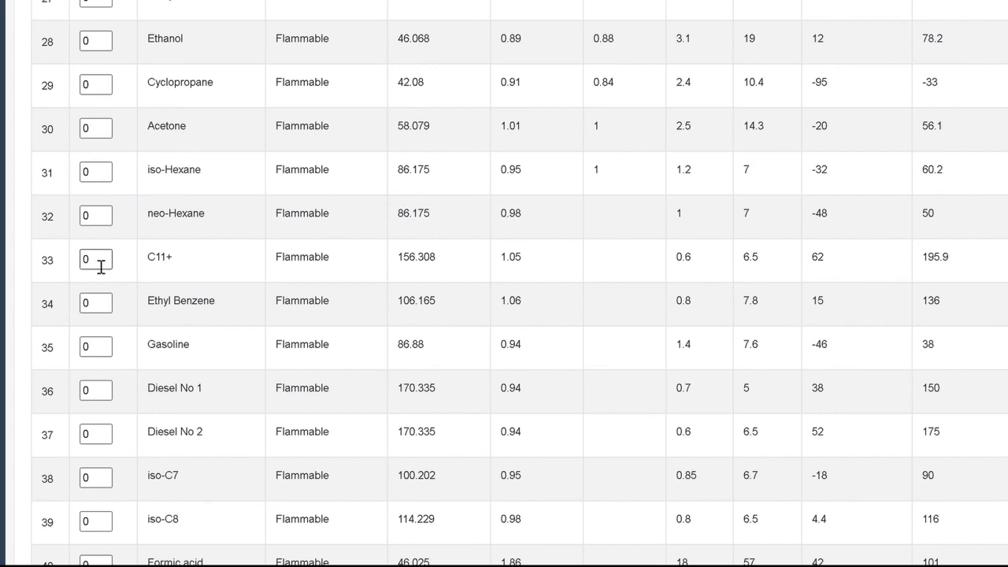
pyautogui.click(101, 268)
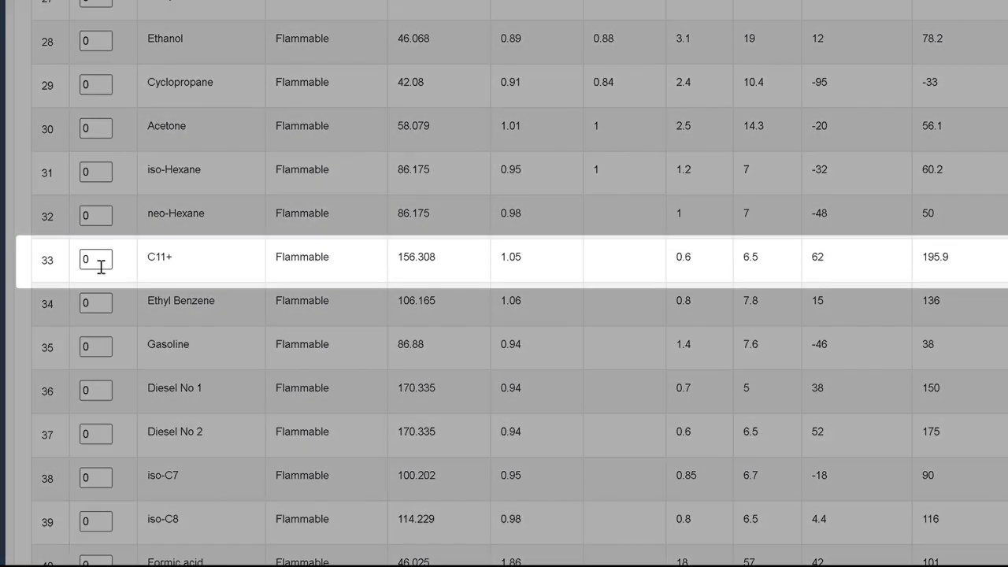
pyautogui.press('BackSpace')
pyautogui.write('25.67')
pyautogui.click(203, 275)
# Save the Crude Oil flammable mixture and acknowledge its creation.
pyautogui.scroll(-7, 204, 276)
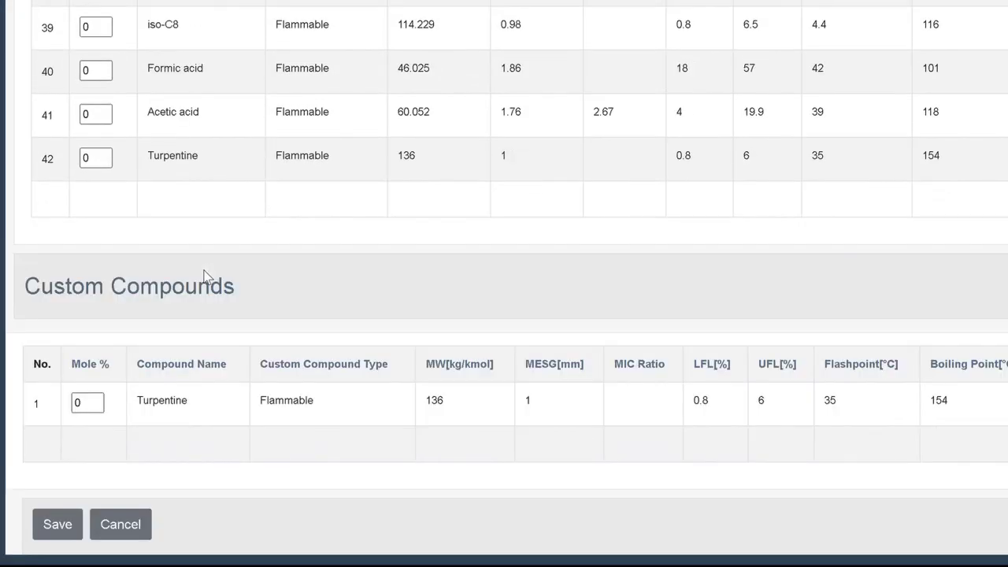
pyautogui.click(58, 498)
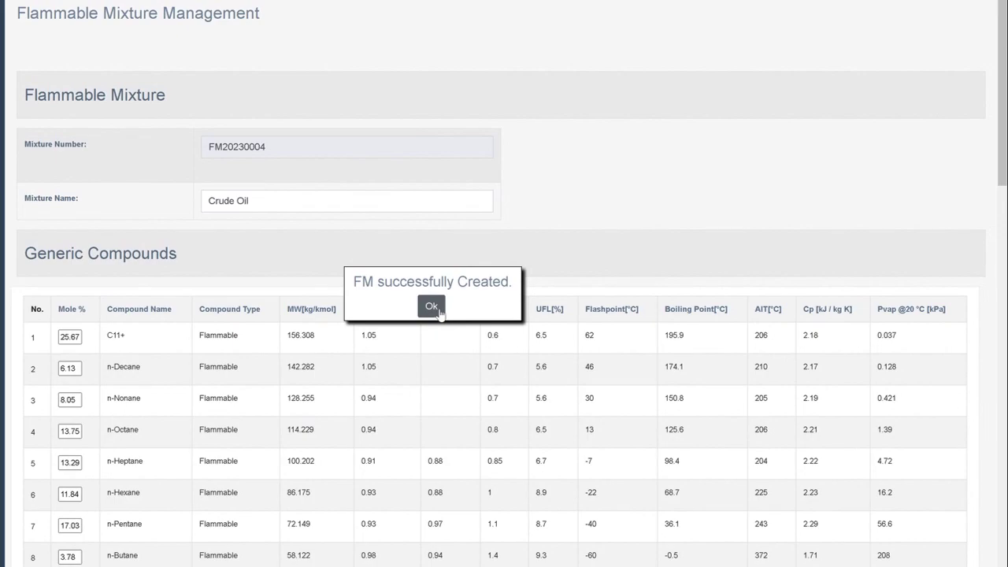
pyautogui.click(440, 312)
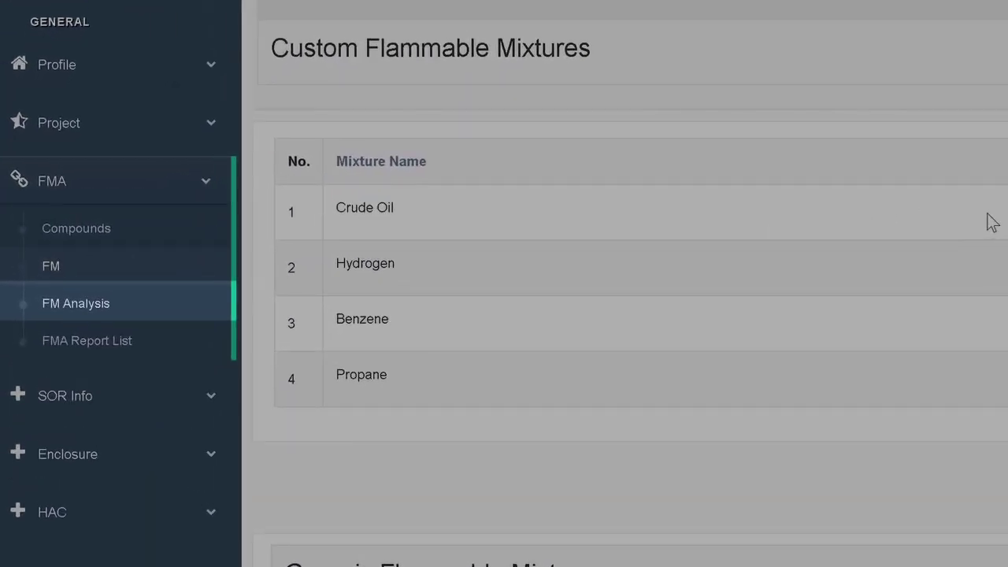
# Create a new FM analysis for the custom Crude Oil mixture, then run and save it.
pyautogui.click(104, 307)
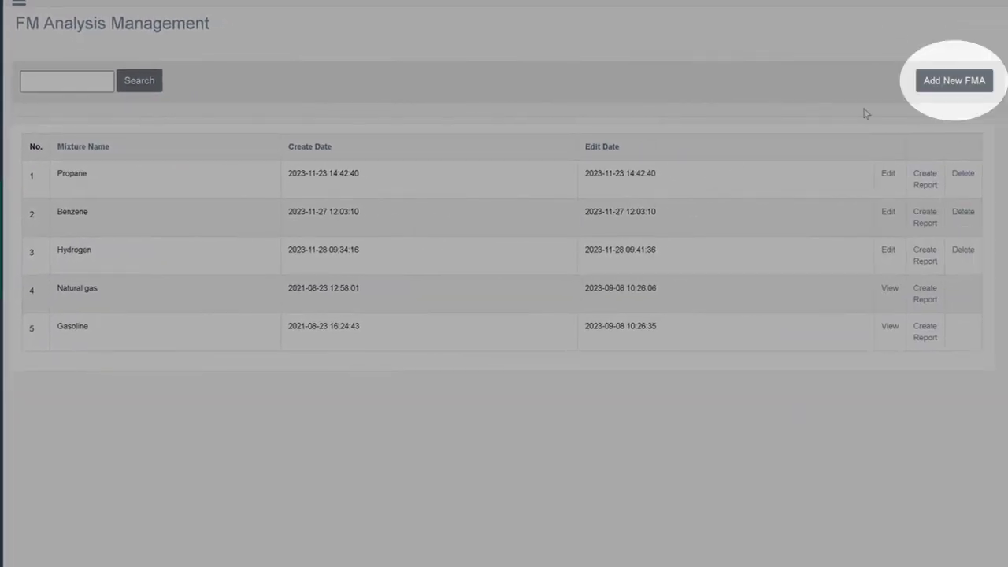
pyautogui.click(944, 85)
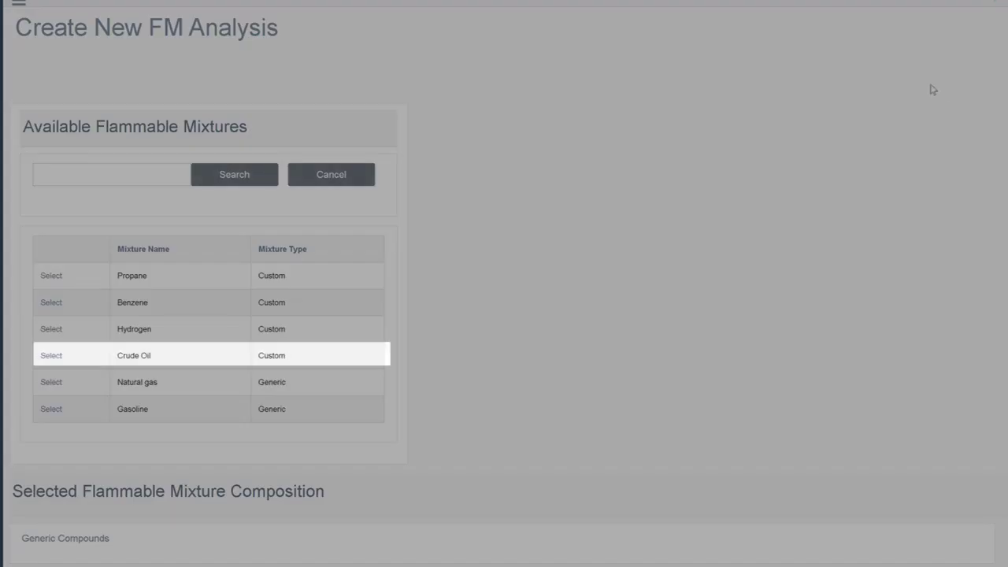
pyautogui.click(52, 357)
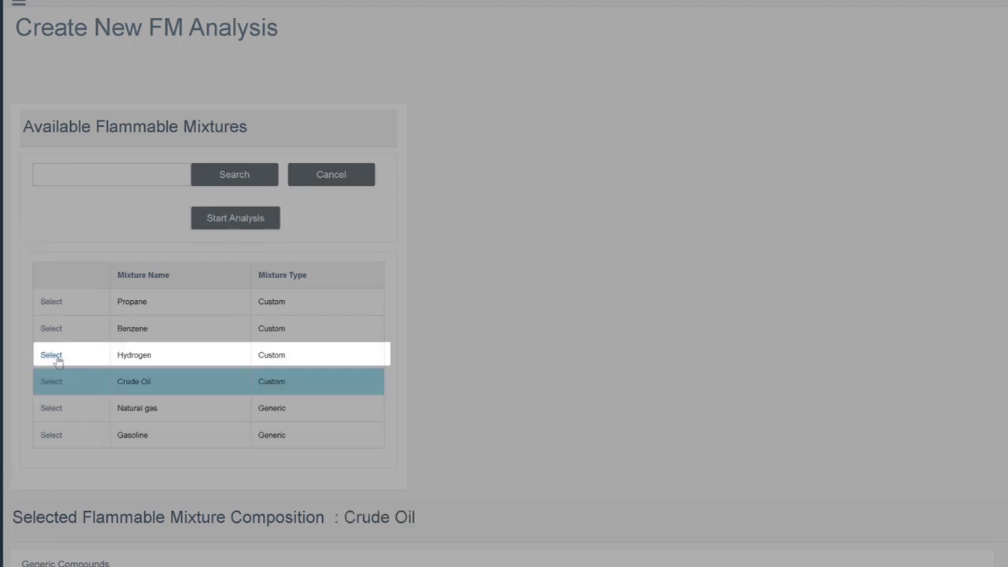
pyautogui.click(249, 220)
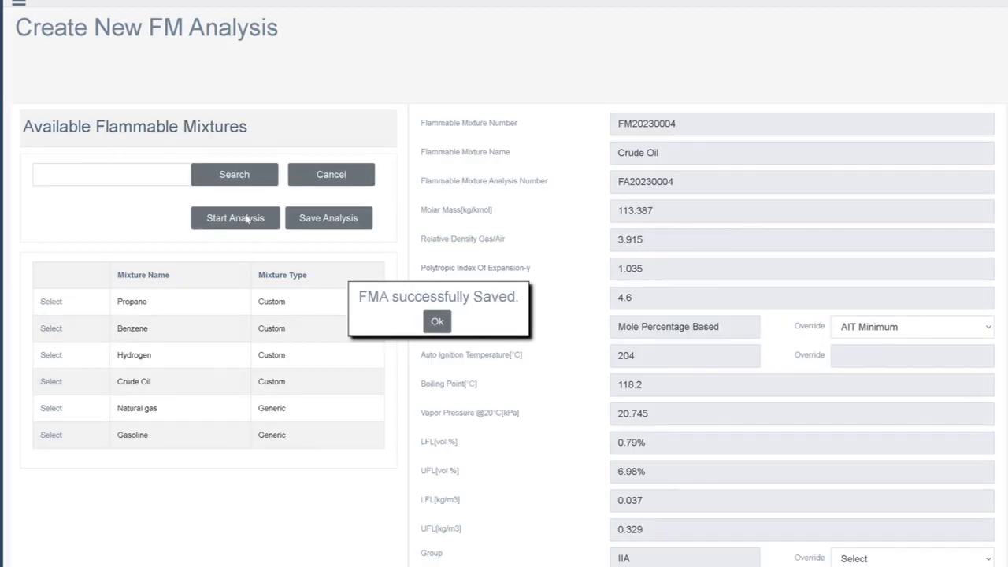
pyautogui.click(437, 323)
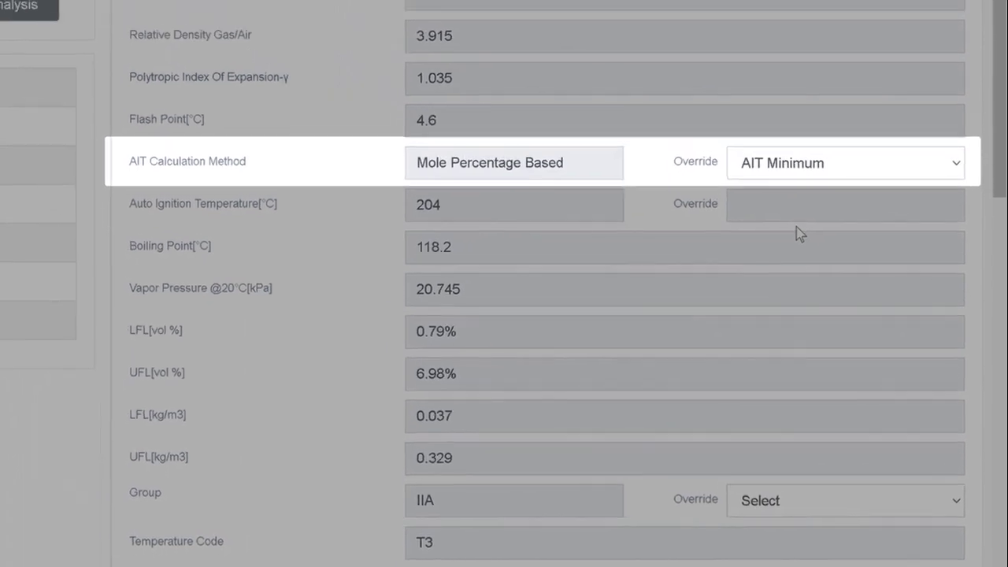
# Override the AIT calculation method with Mole Weight Average, then rerun and save the Crude Oil analysis.
pyautogui.press('Up')
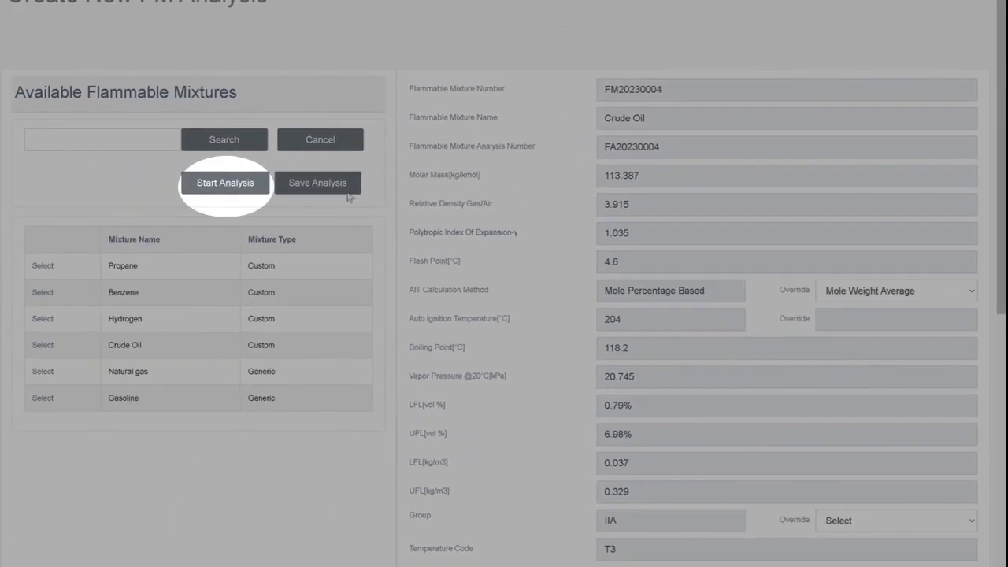
pyautogui.click(228, 184)
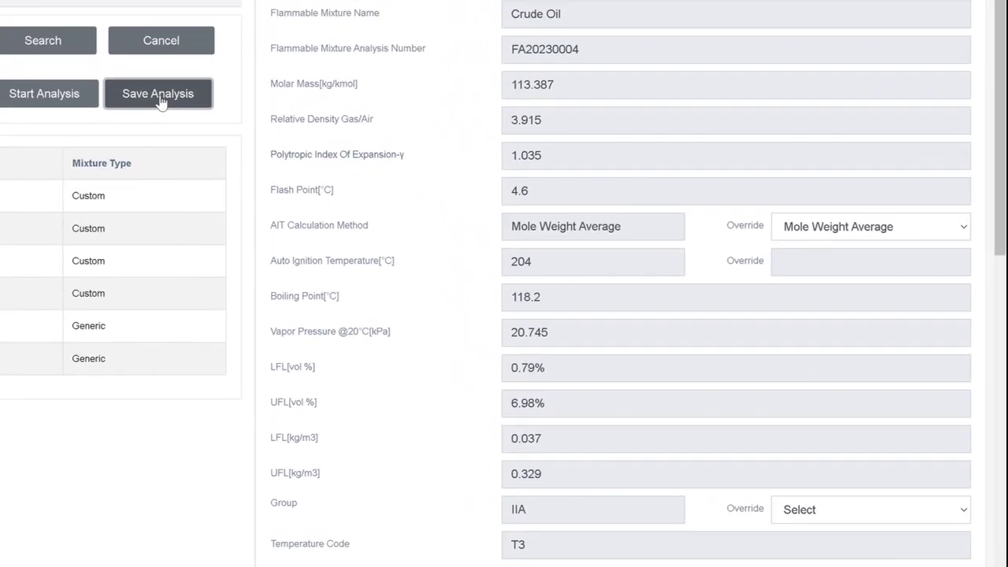
pyautogui.click(158, 95)
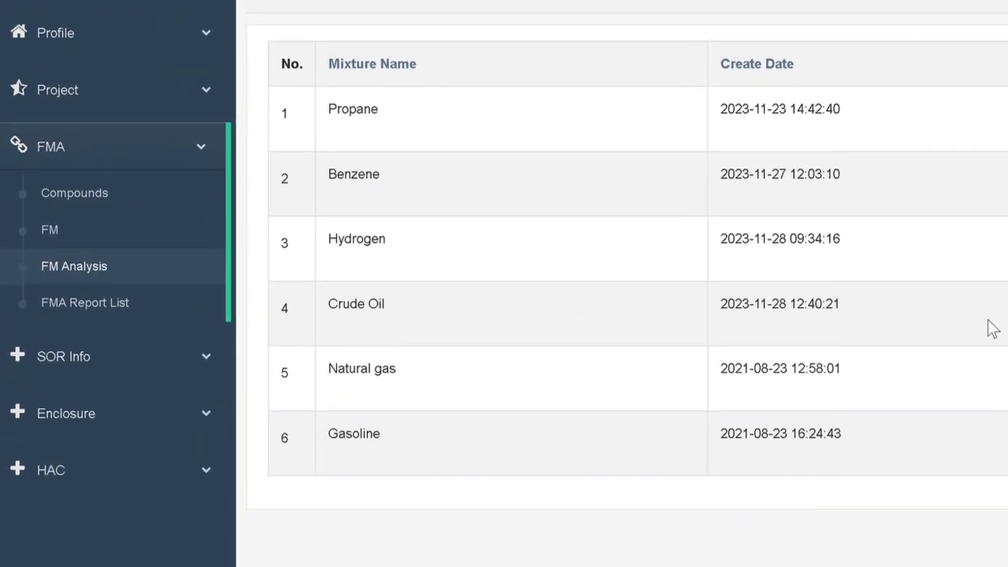
# Start a new source of release named Process Vessel Pool Release with the type Liquid Pool Release.
pyautogui.click(85, 364)
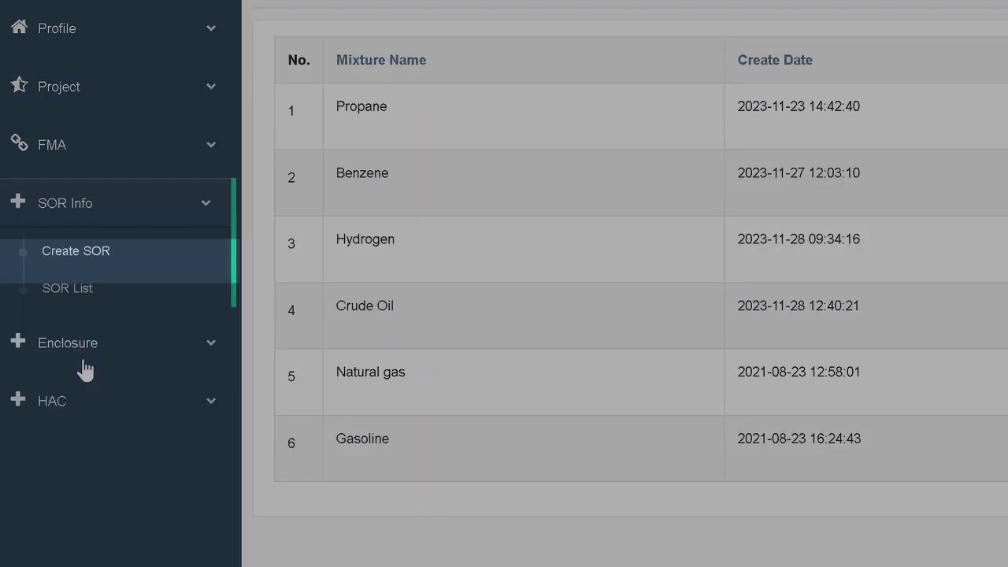
pyautogui.click(90, 249)
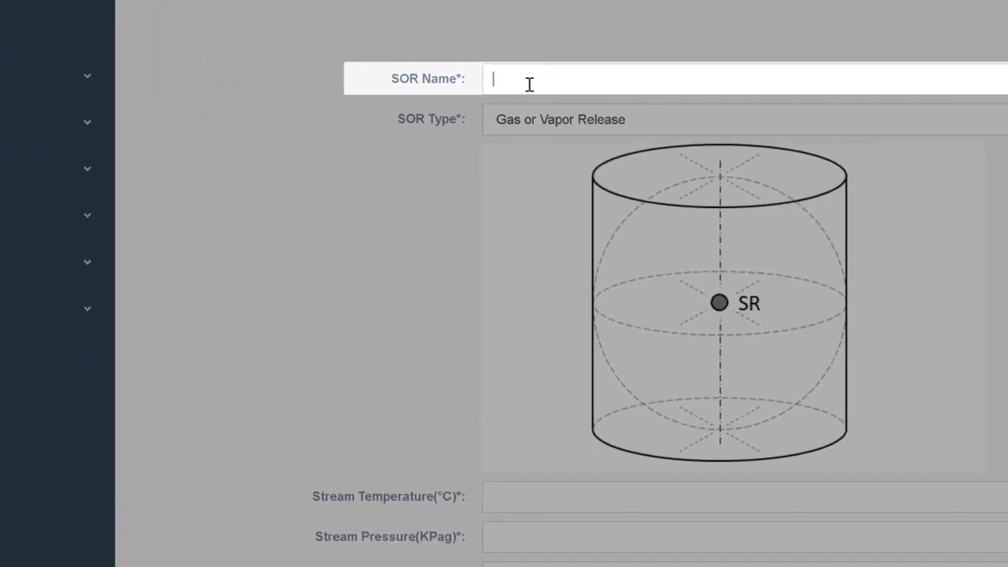
pyautogui.write('Process Vessel Pool R')
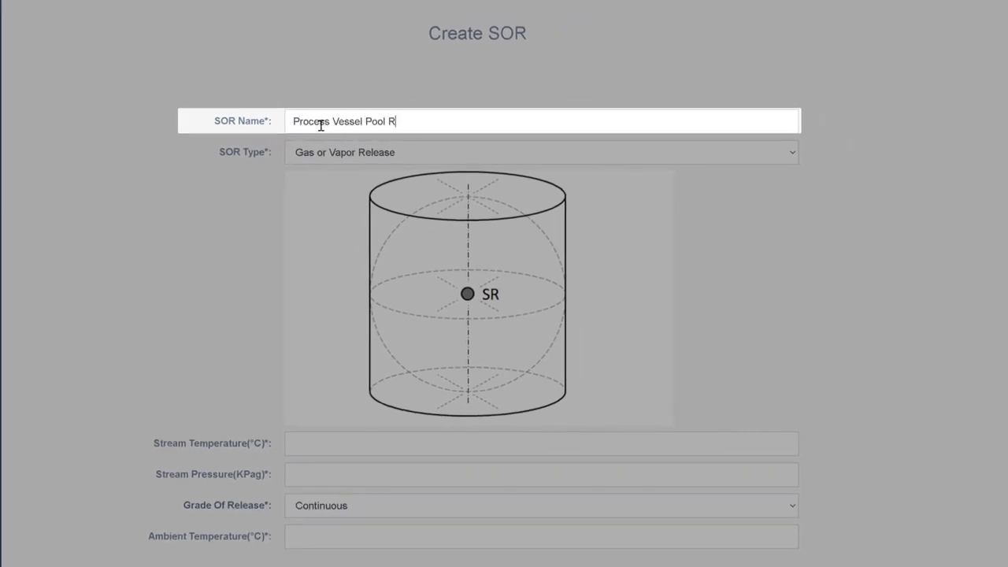
pyautogui.write('elease')
pyautogui.press('Tab')
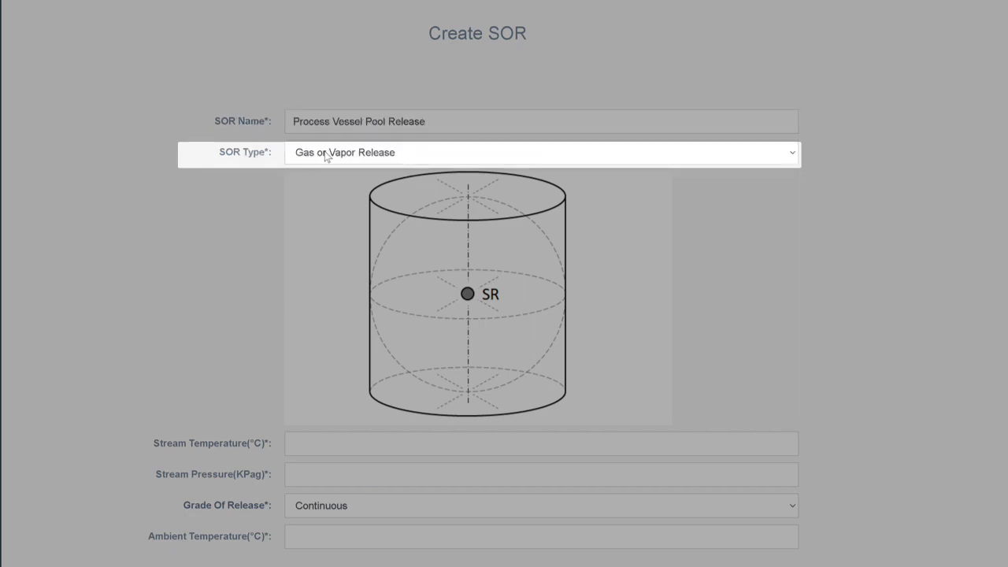
pyautogui.click(326, 155)
pyautogui.click(331, 200)
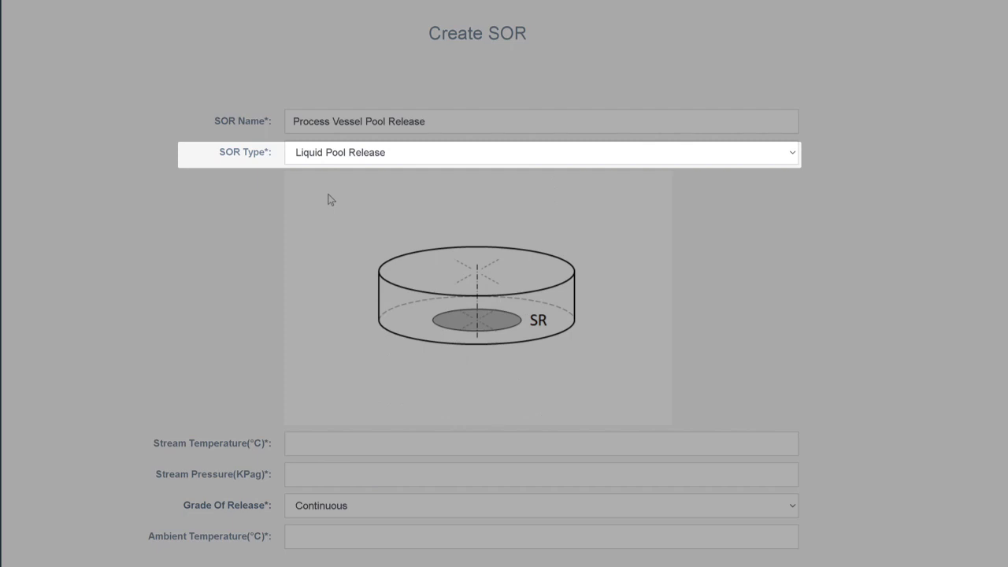
# Set the source of release's stream temperature to 70 °C and its stream pressure to 800 kPag.
pyautogui.click(304, 449)
pyautogui.write('7')
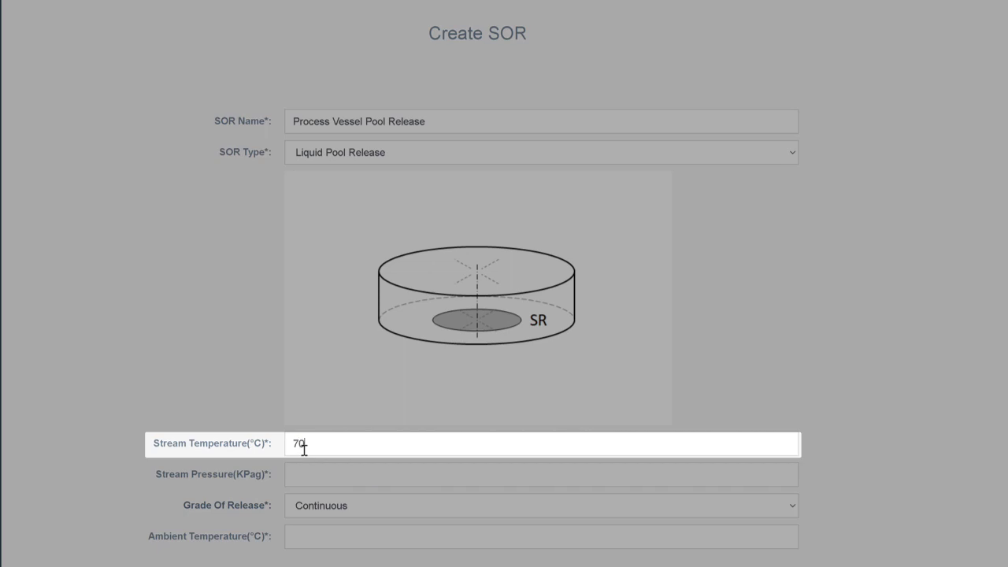
pyautogui.write('0.00')
pyautogui.click(302, 477)
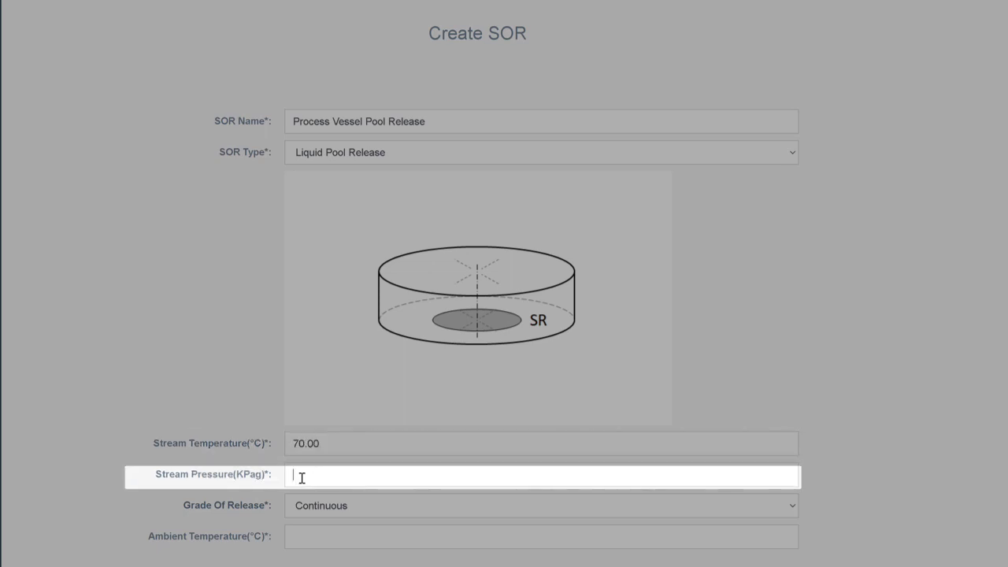
pyautogui.write('800')
# Set the grade of release to Secondary and the ambient temperature to 30 °C, then submit the source of release.
pyautogui.click(307, 510)
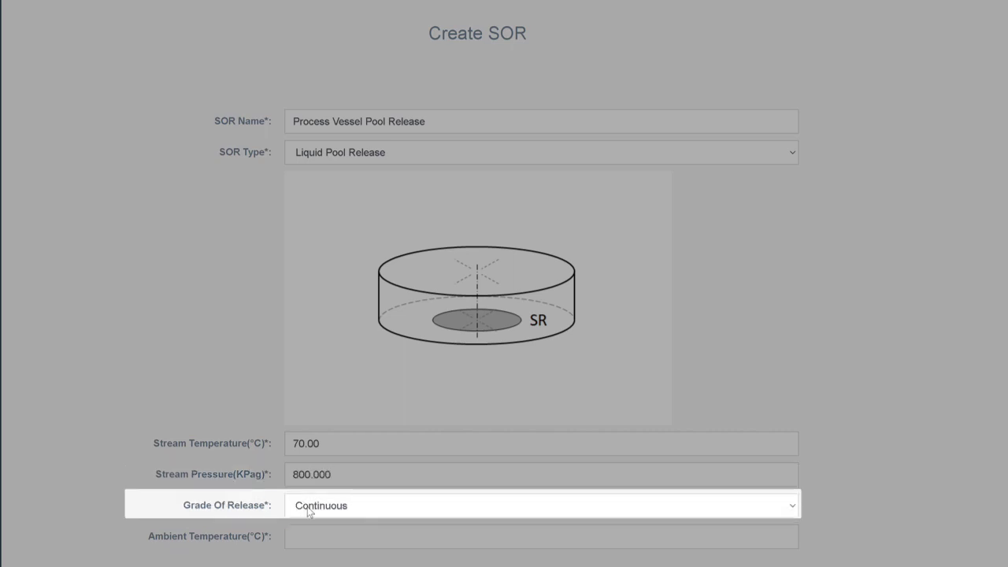
pyautogui.press('Down')
pyautogui.press('Down')
pyautogui.click(321, 543)
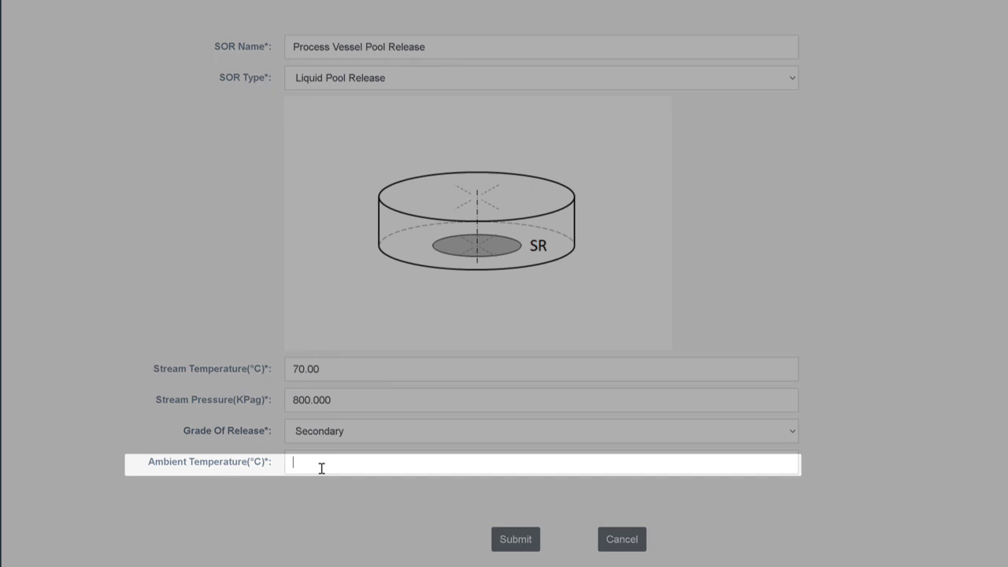
pyautogui.write('30')
pyautogui.click(516, 539)
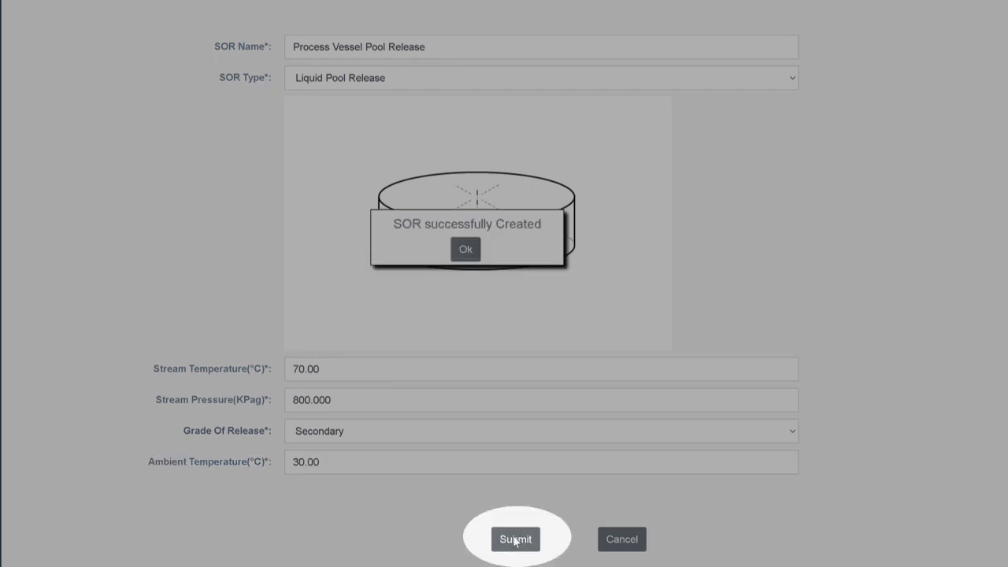
pyautogui.click(488, 266)
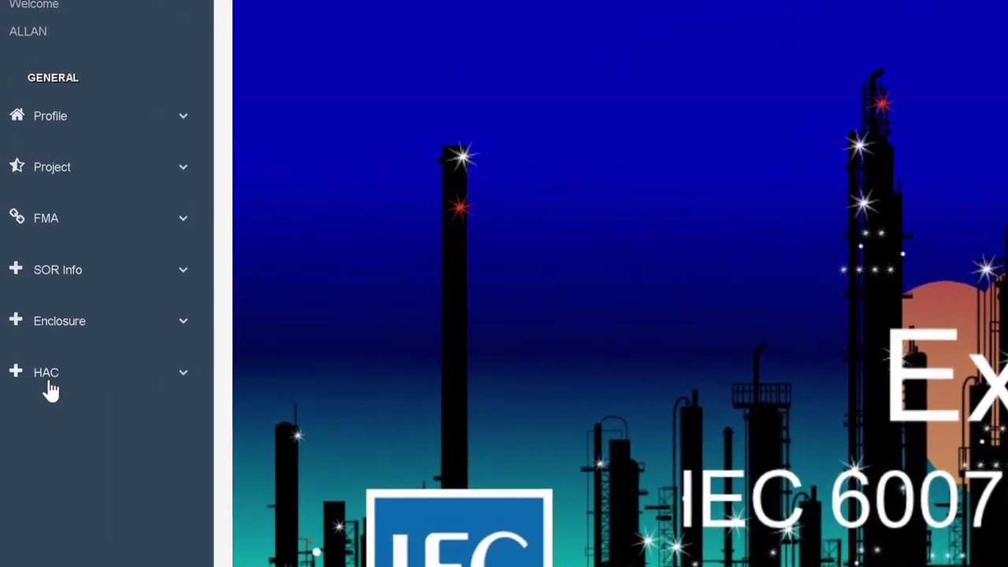
# Create a new HAC and assign it the Crude Vessel Application project site.
pyautogui.click(54, 385)
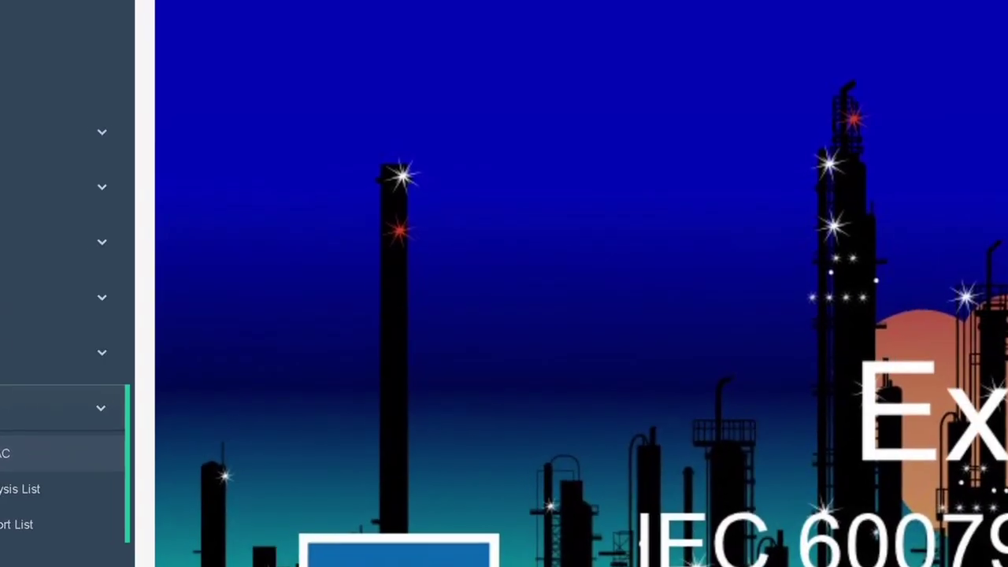
pyautogui.click(16, 446)
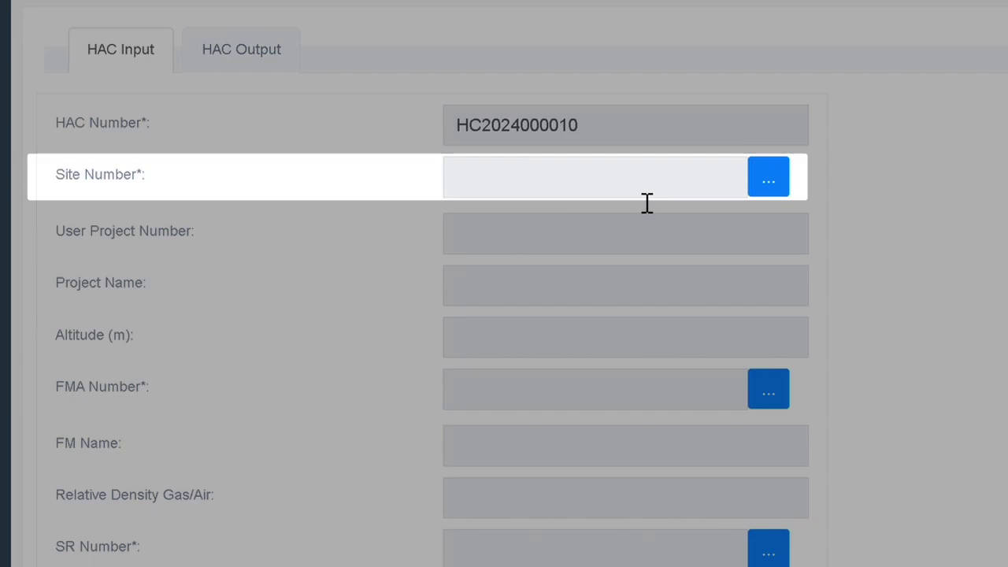
pyautogui.click(764, 185)
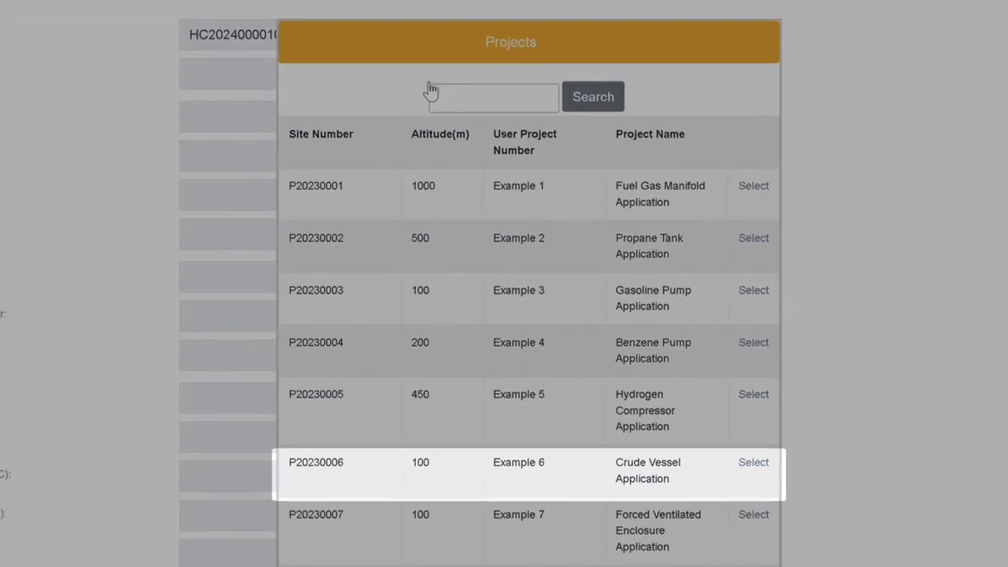
pyautogui.click(759, 471)
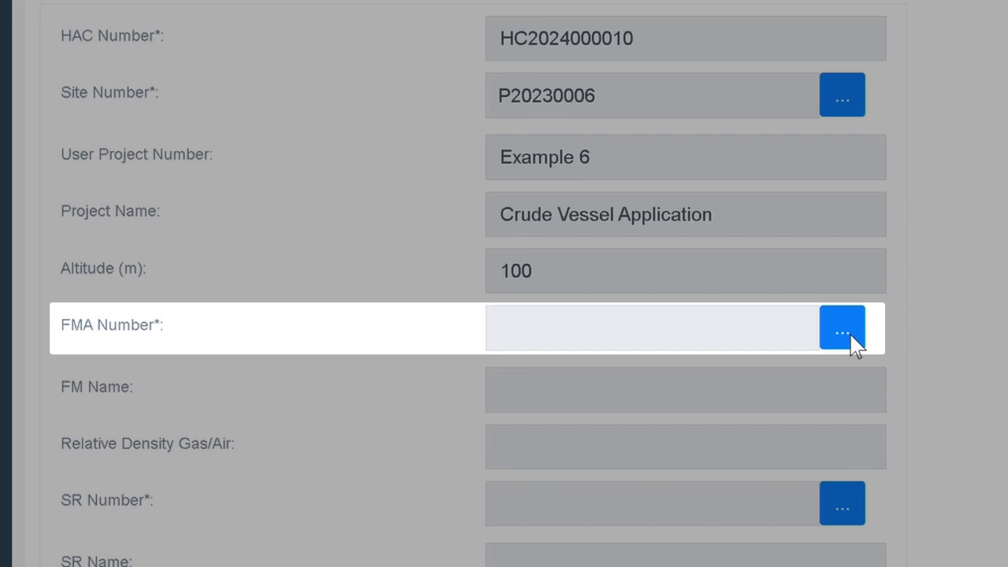
# Assign the Crude Oil FM analysis and the Process Vessel Pool Release source to the HAC, then configure its analysis.
pyautogui.click(852, 334)
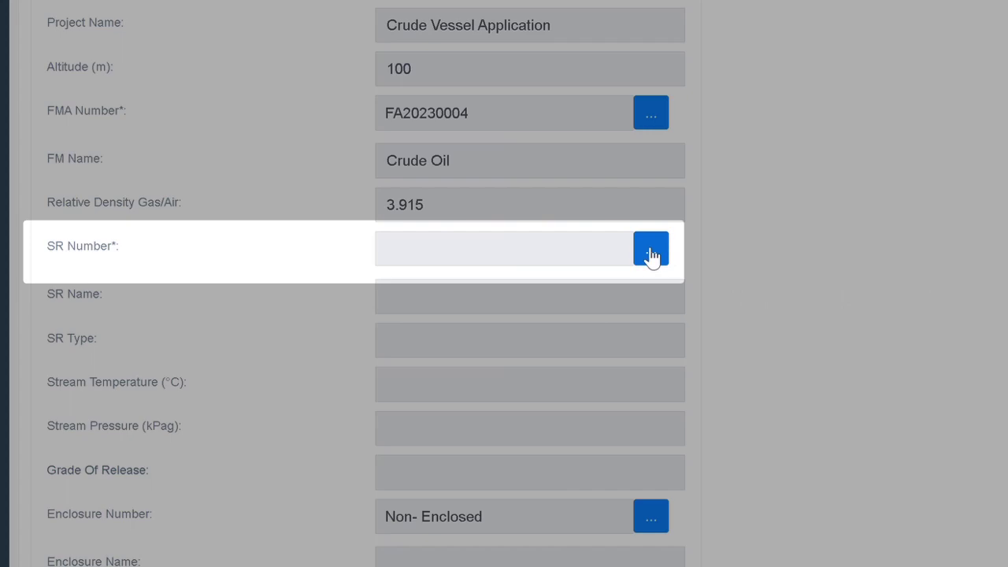
pyautogui.click(652, 251)
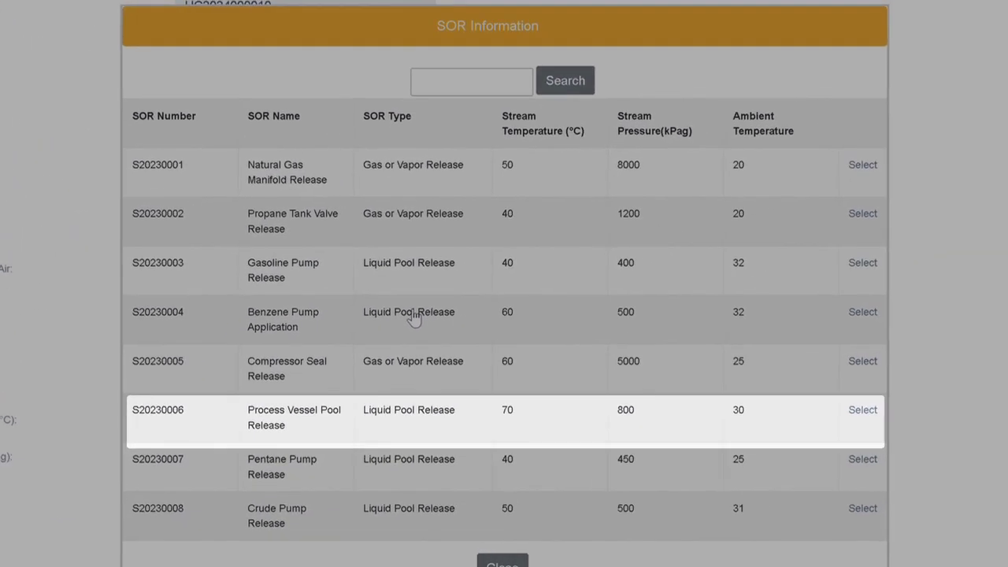
pyautogui.click(866, 412)
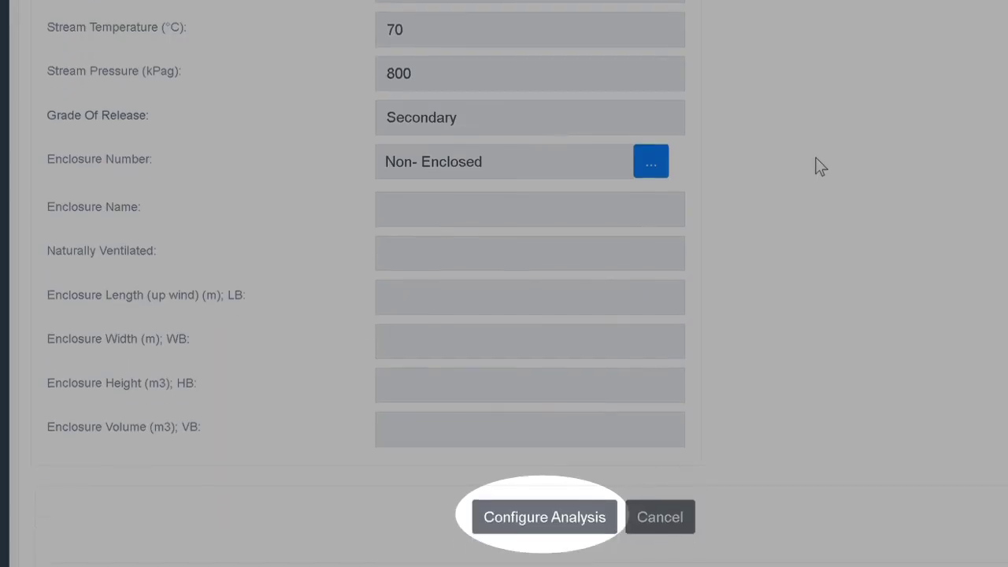
pyautogui.click(554, 512)
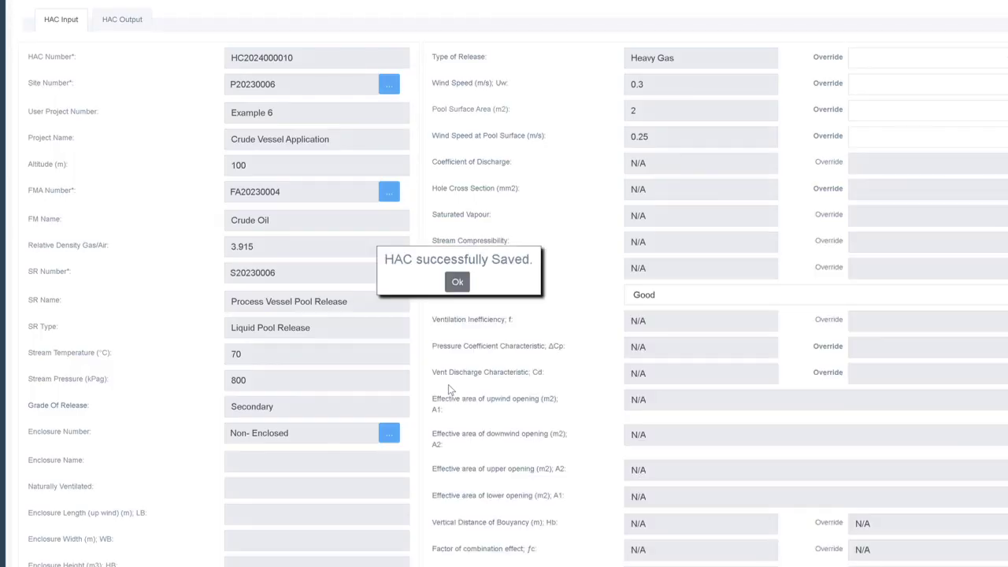
pyautogui.click(458, 283)
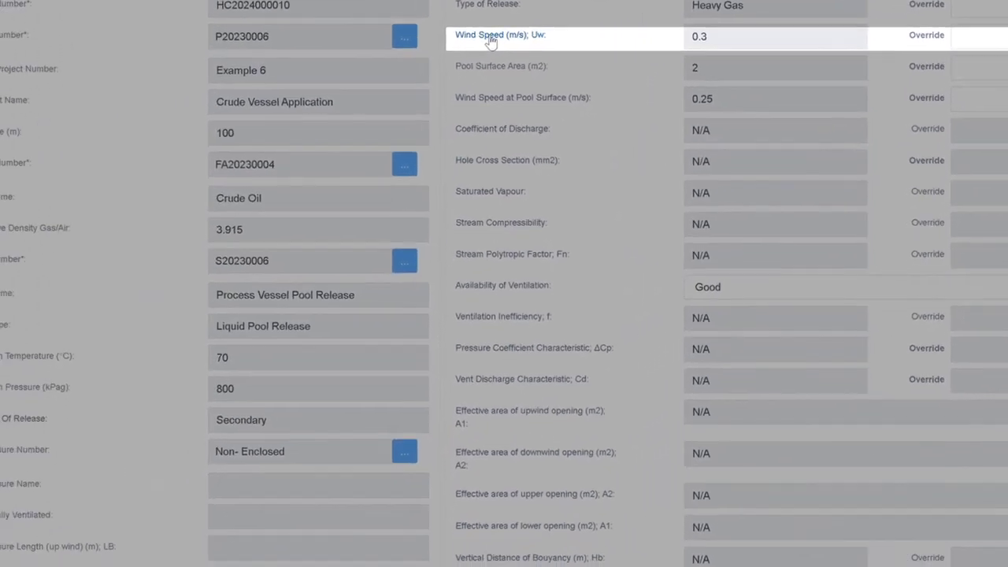
# Consult the ventilation velocity guidance and override the wind speed with 0.15 m/s and the wind speed at pool surface with 0.10 m/s.
pyautogui.click(490, 38)
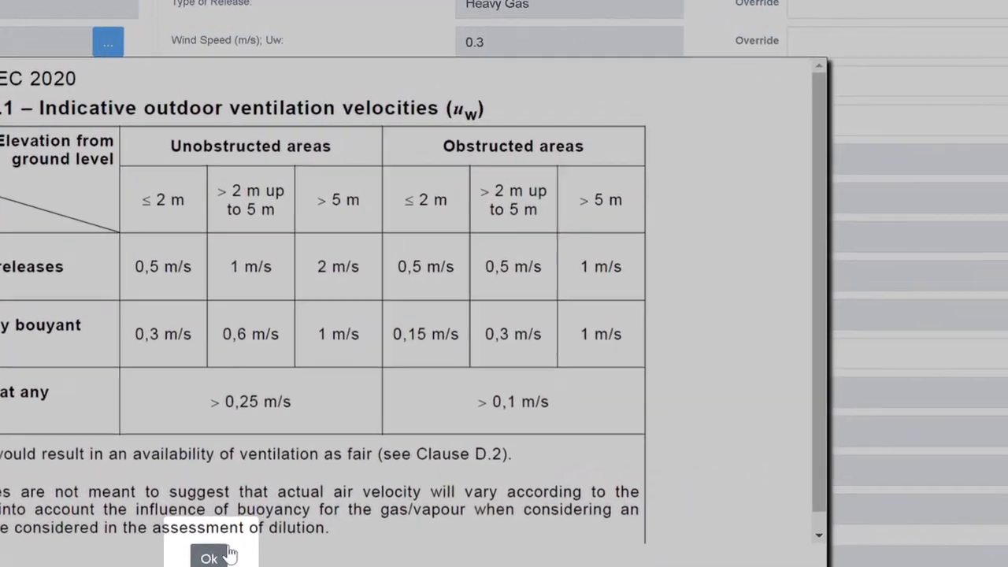
pyautogui.click(229, 556)
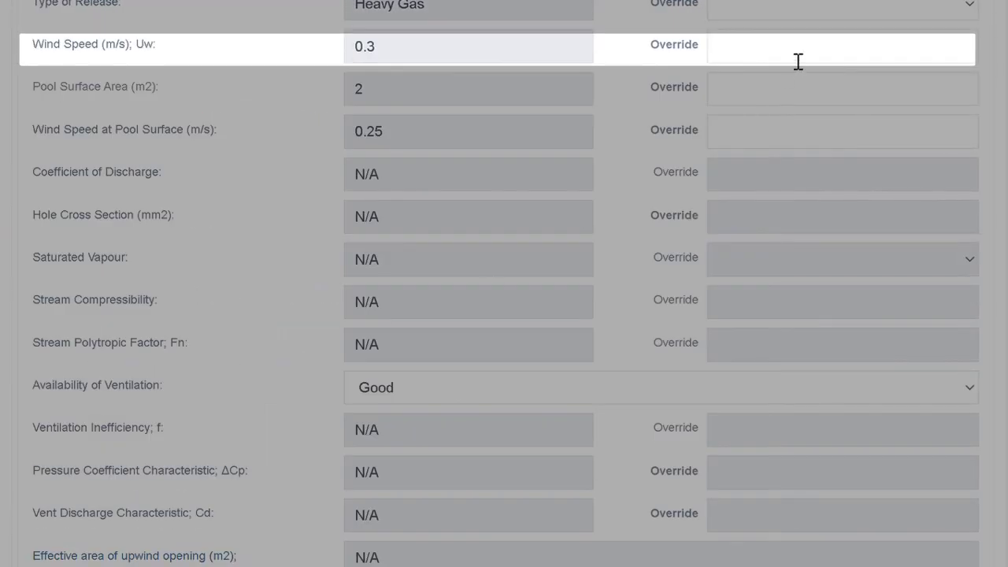
pyautogui.click(841, 47)
pyautogui.write('.15')
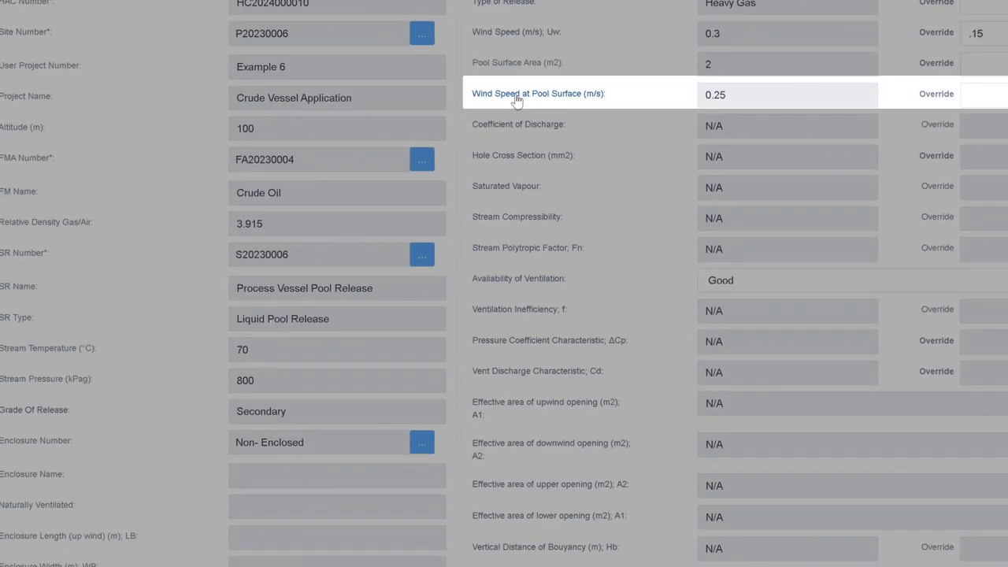
pyautogui.click(518, 98)
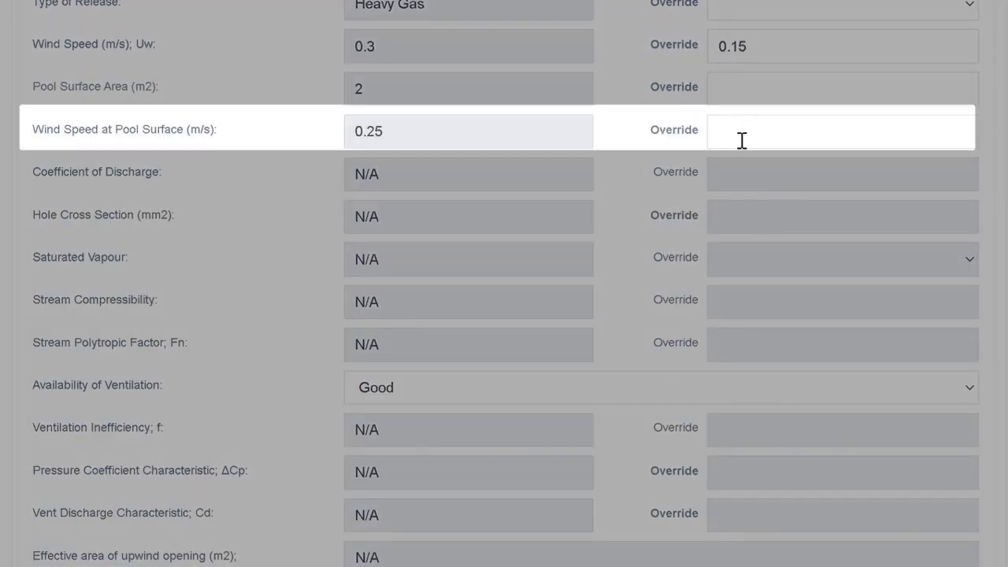
pyautogui.write('.1')
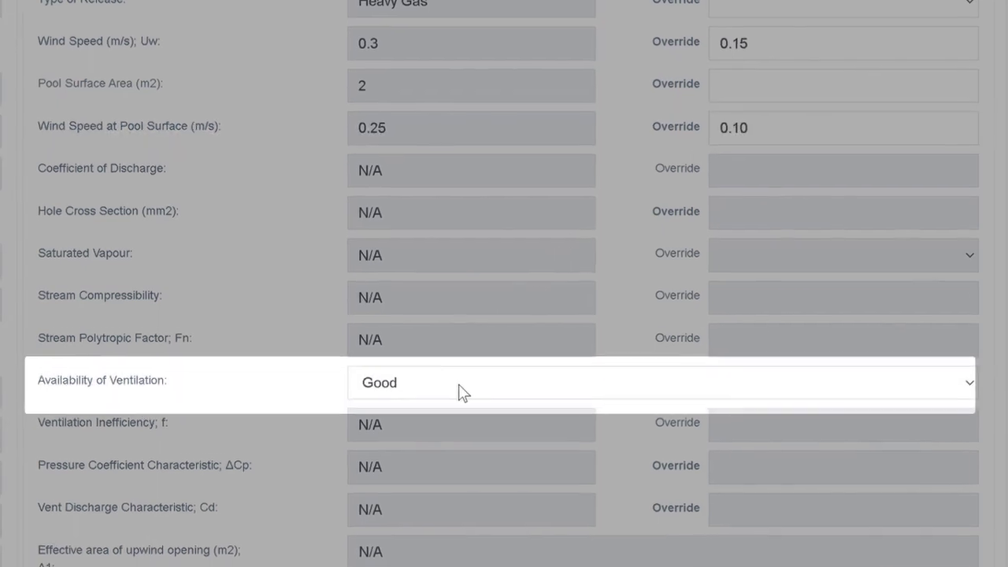
# Set the availability of ventilation to Fair and run the HAC analysis.
pyautogui.press('Down')
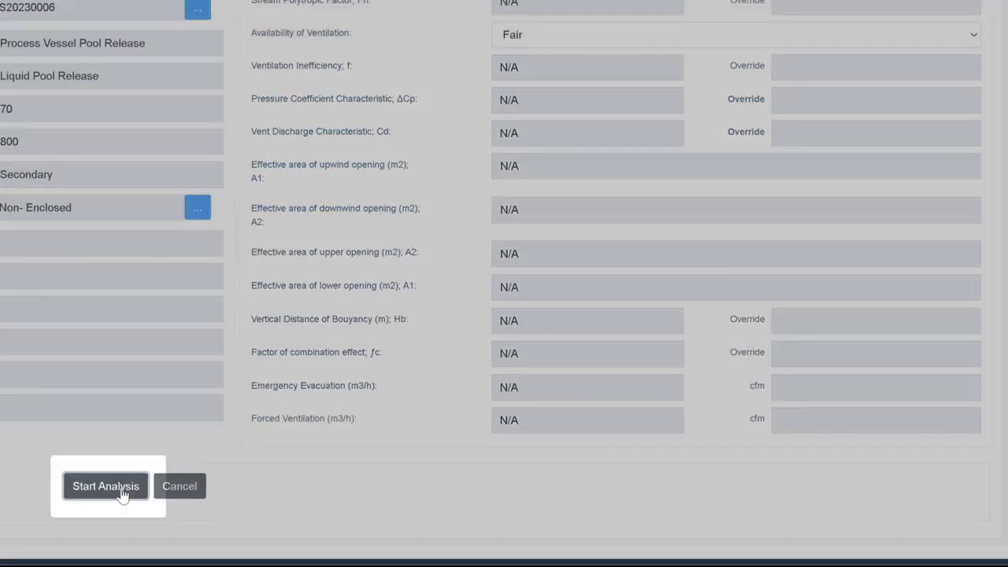
pyautogui.click(105, 486)
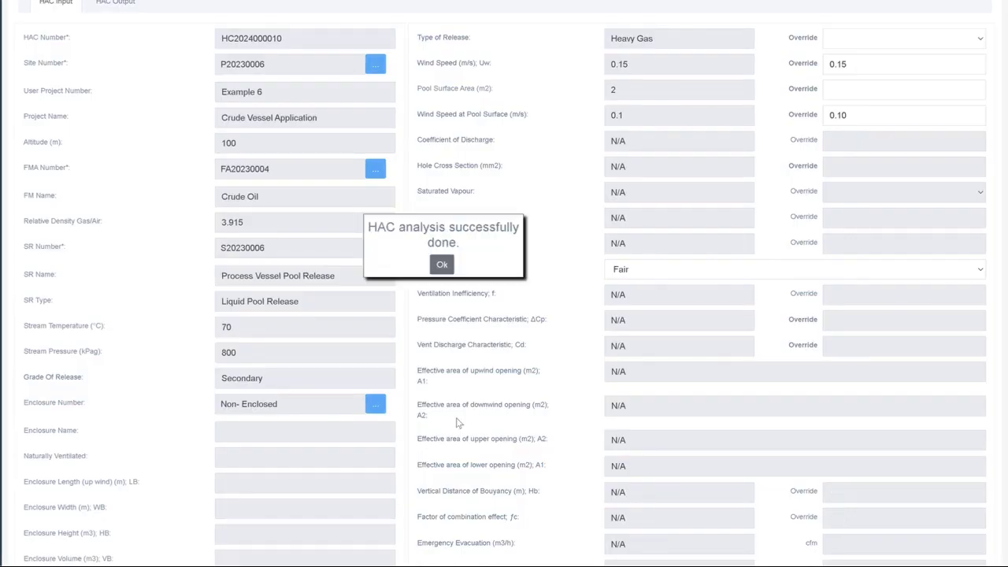
pyautogui.click(443, 266)
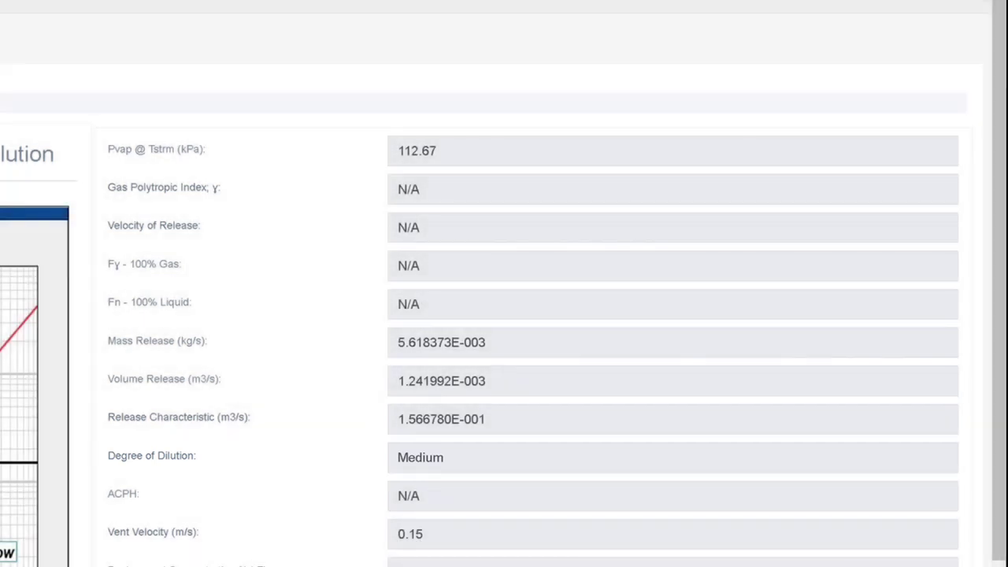
# Review the HAC output values and charts, then save the analysis.
pyautogui.scroll(-8, 504, 315)
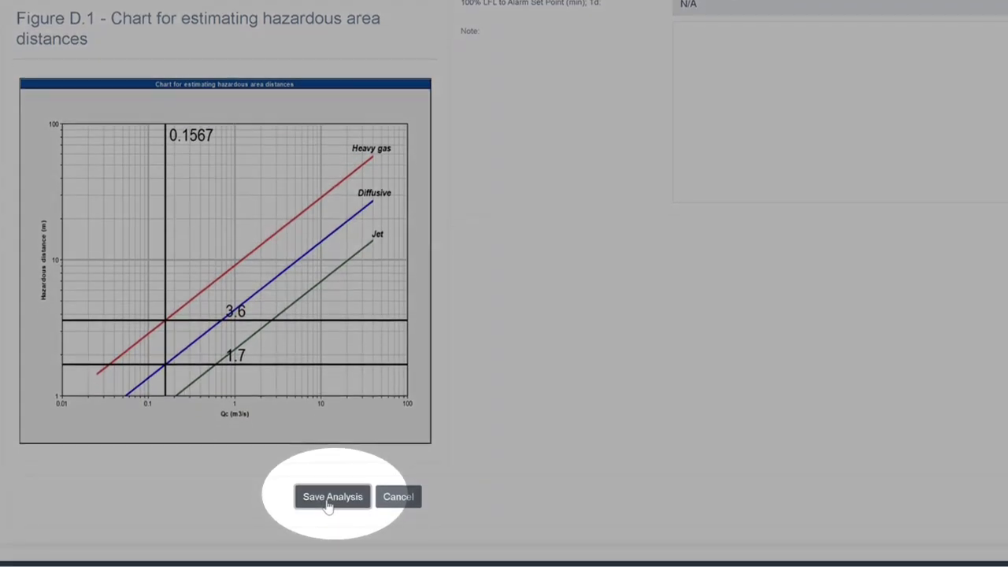
pyautogui.click(330, 497)
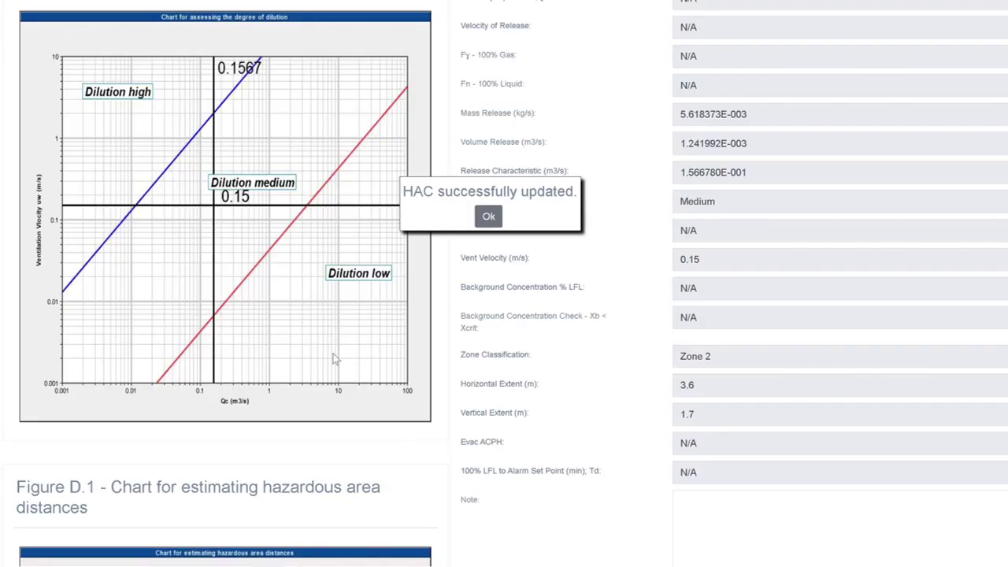
pyautogui.click(489, 216)
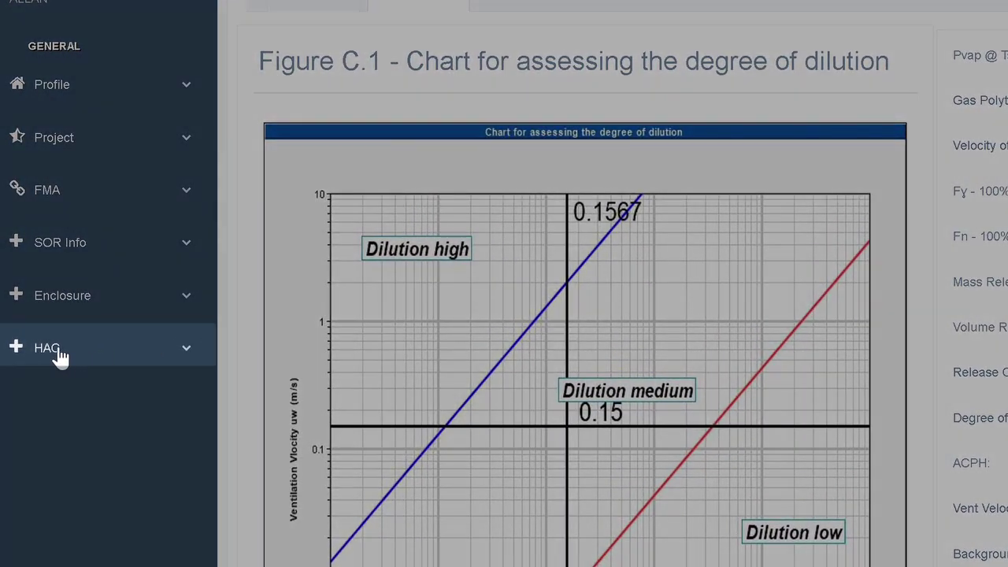
# Create a report from the Crude Vessel Application entry in the HAC analysis list and look through it.
pyautogui.click(57, 350)
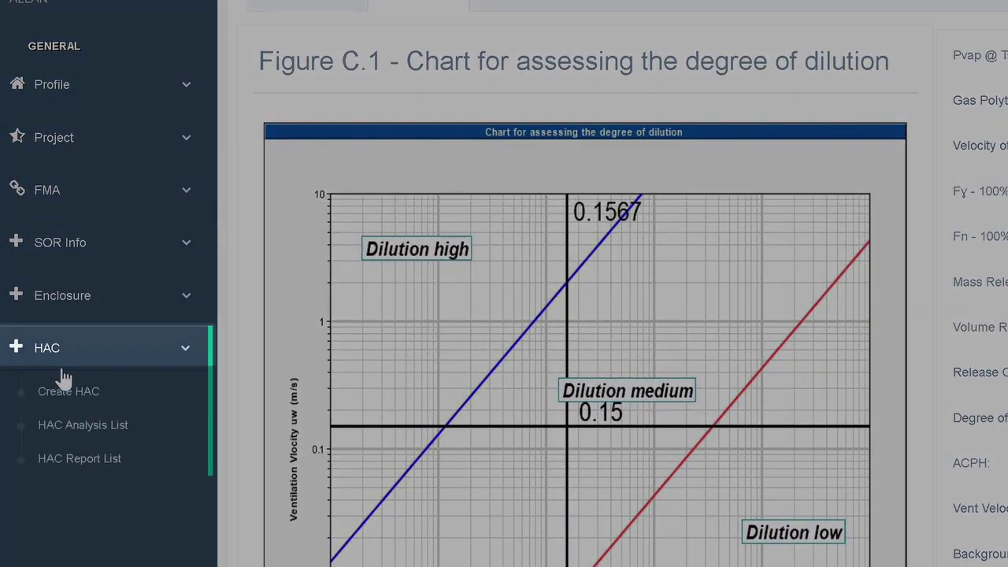
pyautogui.click(78, 426)
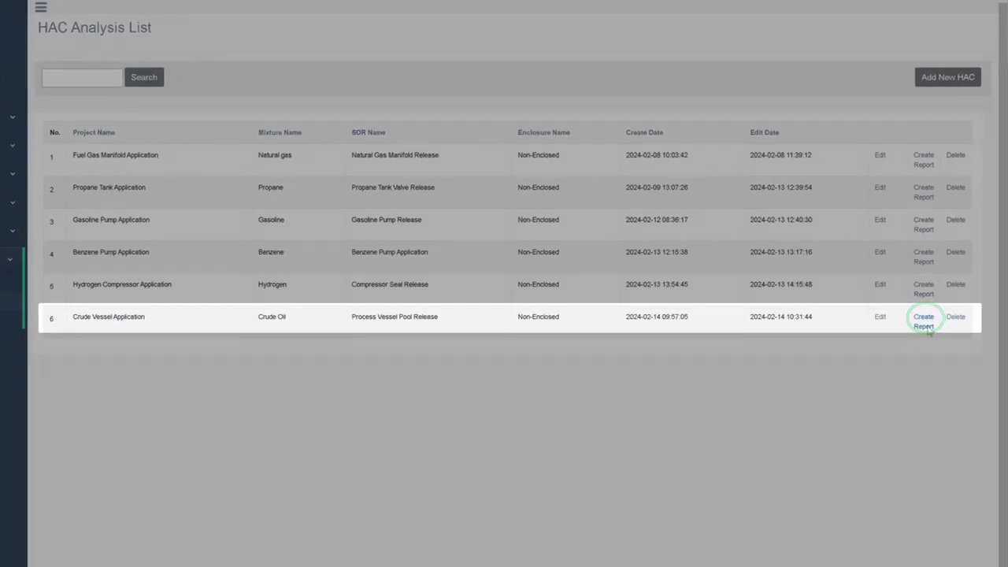
pyautogui.click(929, 326)
pyautogui.scroll(-3, 369, 233)
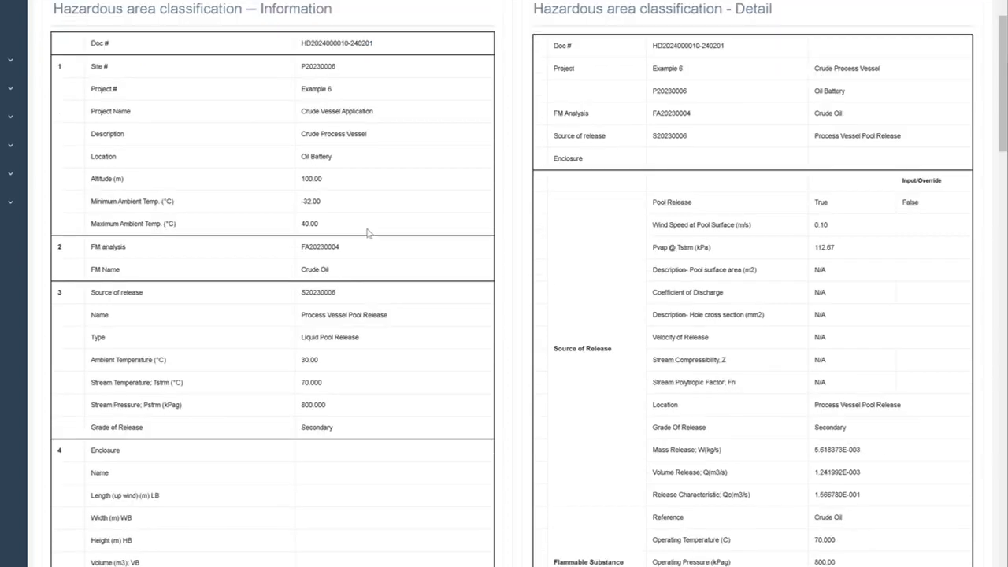
pyautogui.scroll(-5, 368, 233)
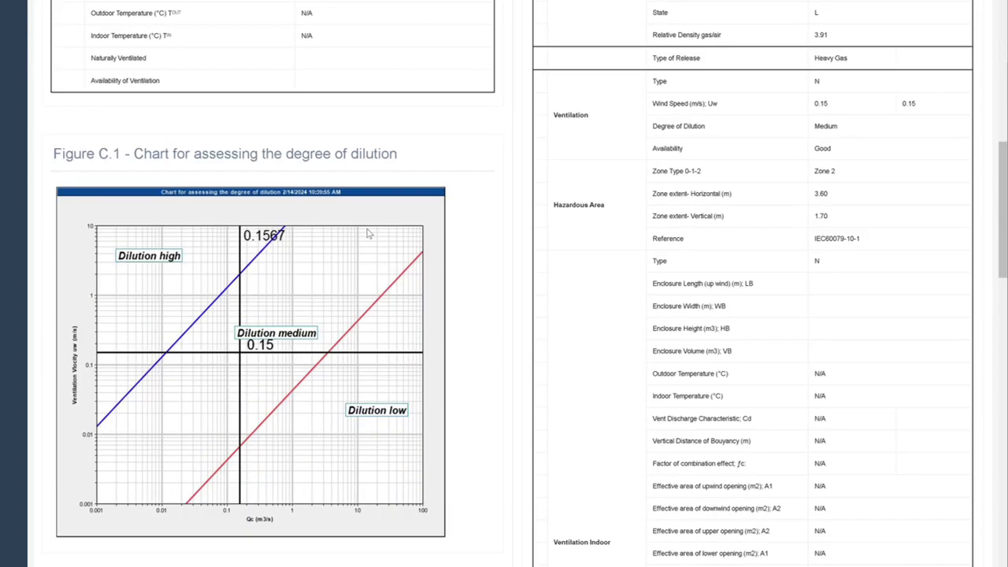
# Save the Crude Vessel Application HAC report and export it to Excel.
pyautogui.scroll(8, 369, 234)
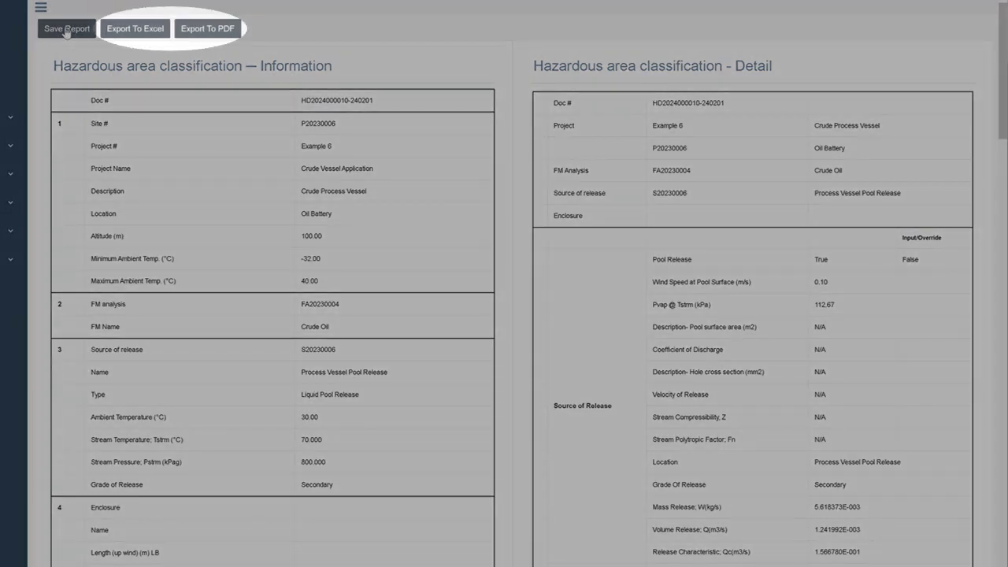
pyautogui.click(66, 30)
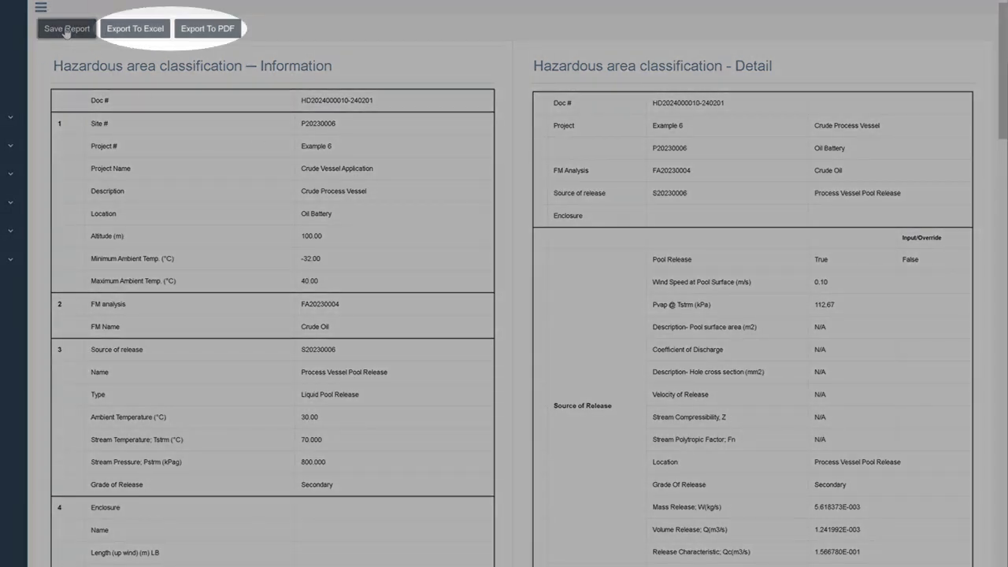
pyautogui.click(149, 33)
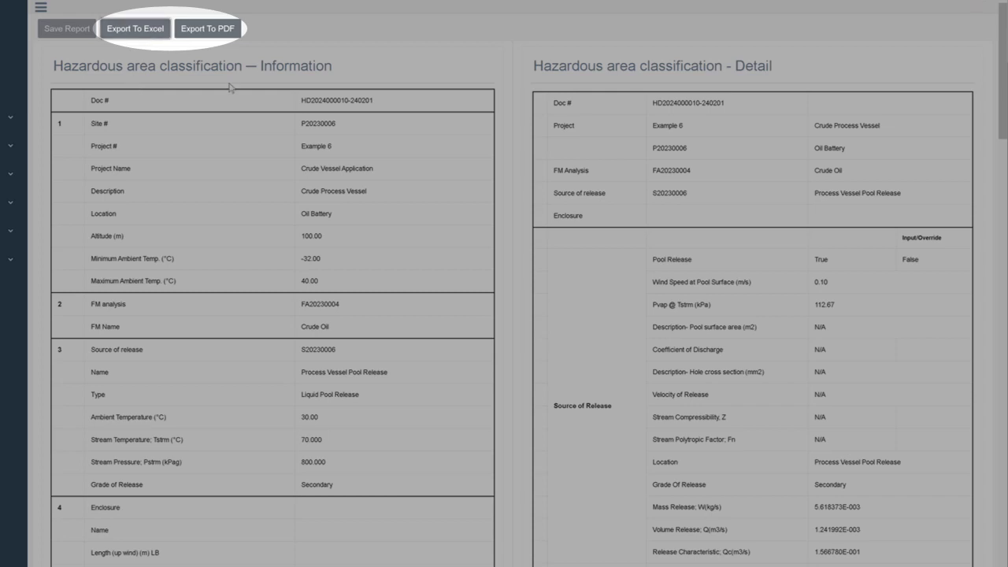